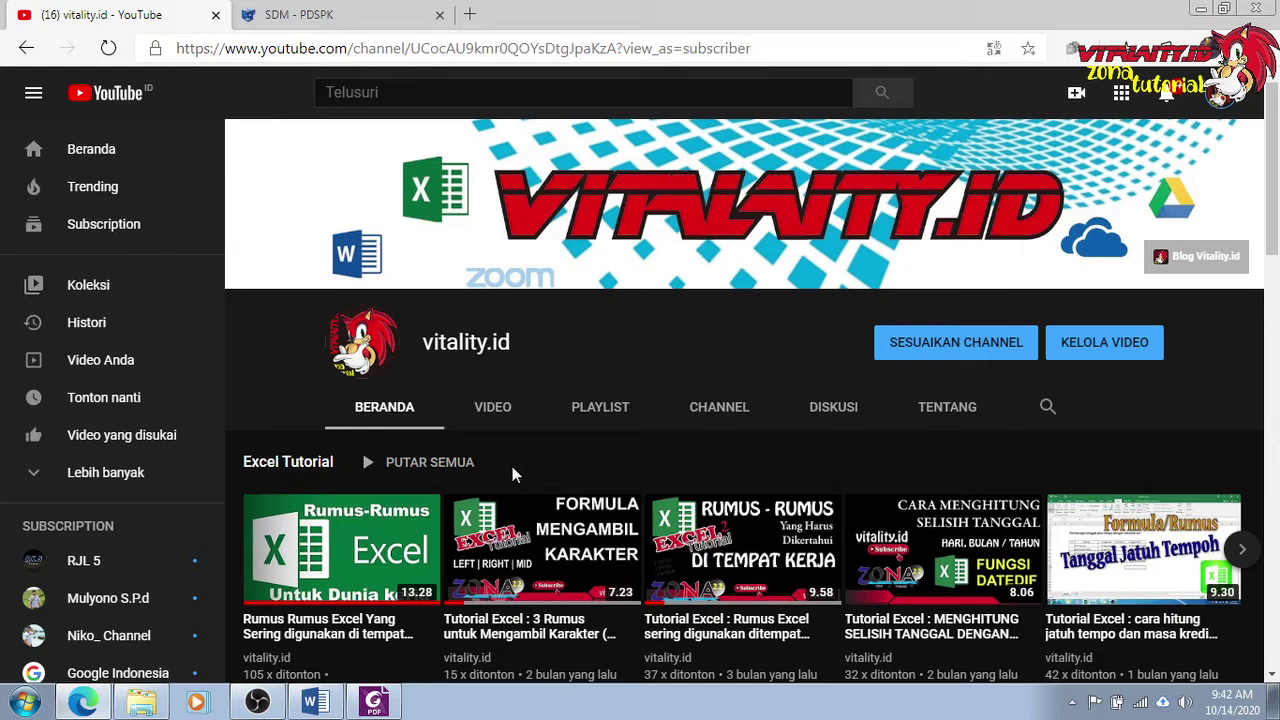
Switch to the SDM PDSPK tab and show the Registrasi Anggota registration categories.
{"action": "left_click", "coordinate": [372, 15]}
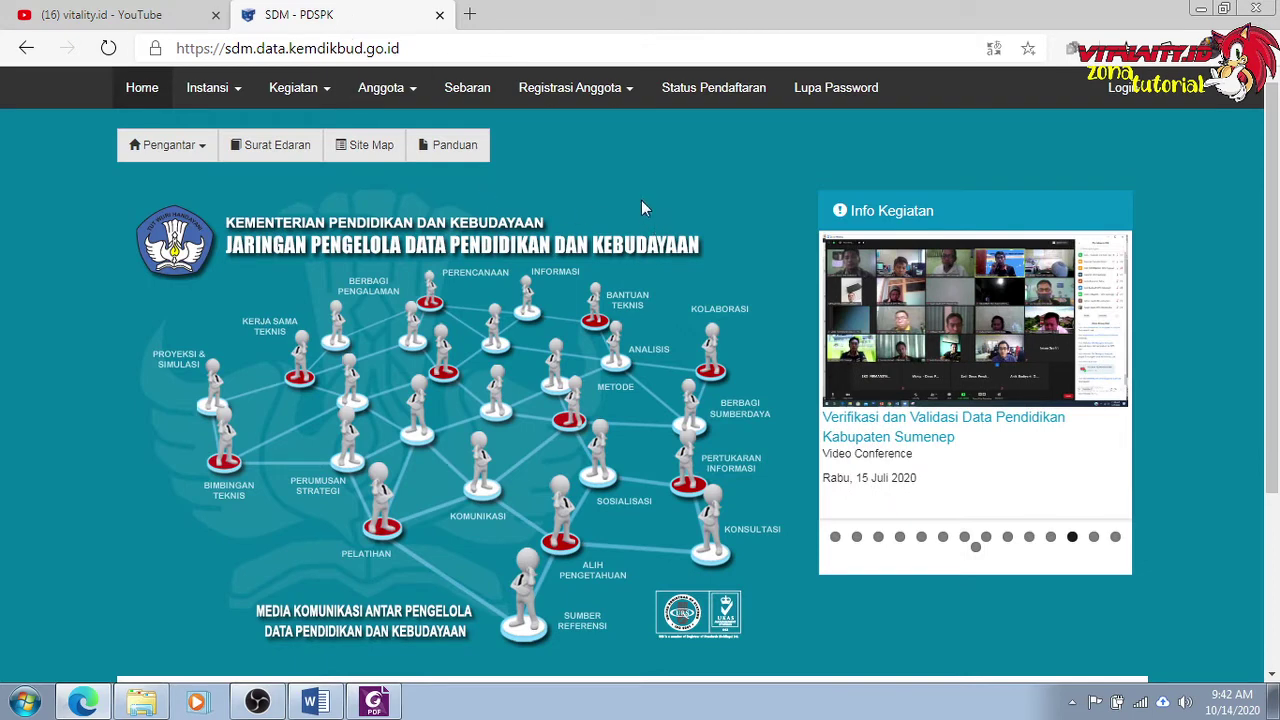
{"action": "left_click", "coordinate": [488, 44]}
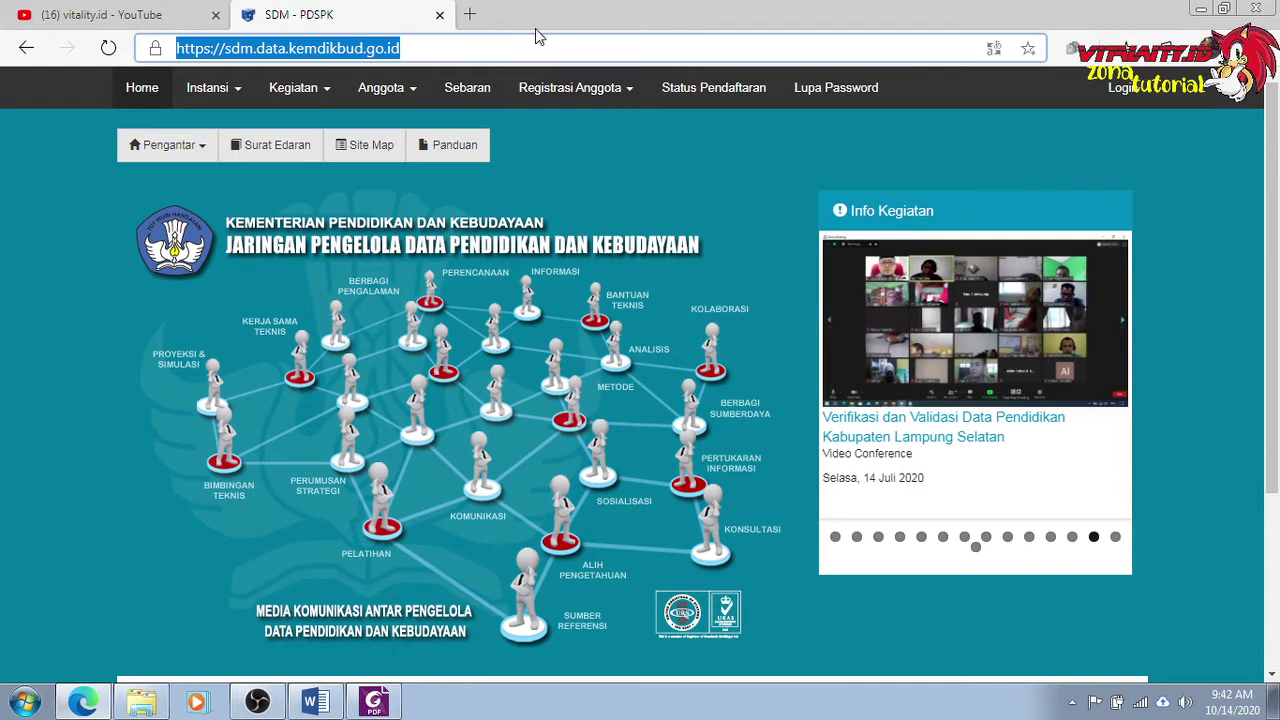
{"action": "left_click", "coordinate": [251, 58]}
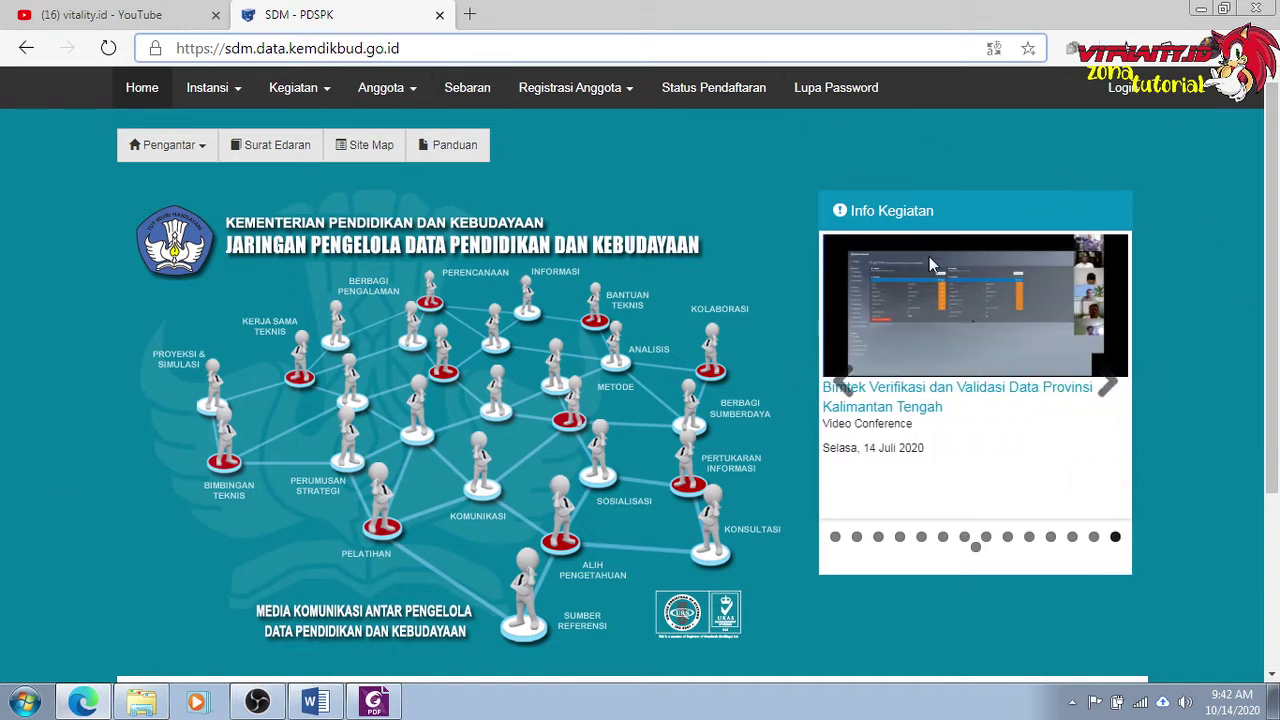
{"action": "left_click", "coordinate": [616, 104]}
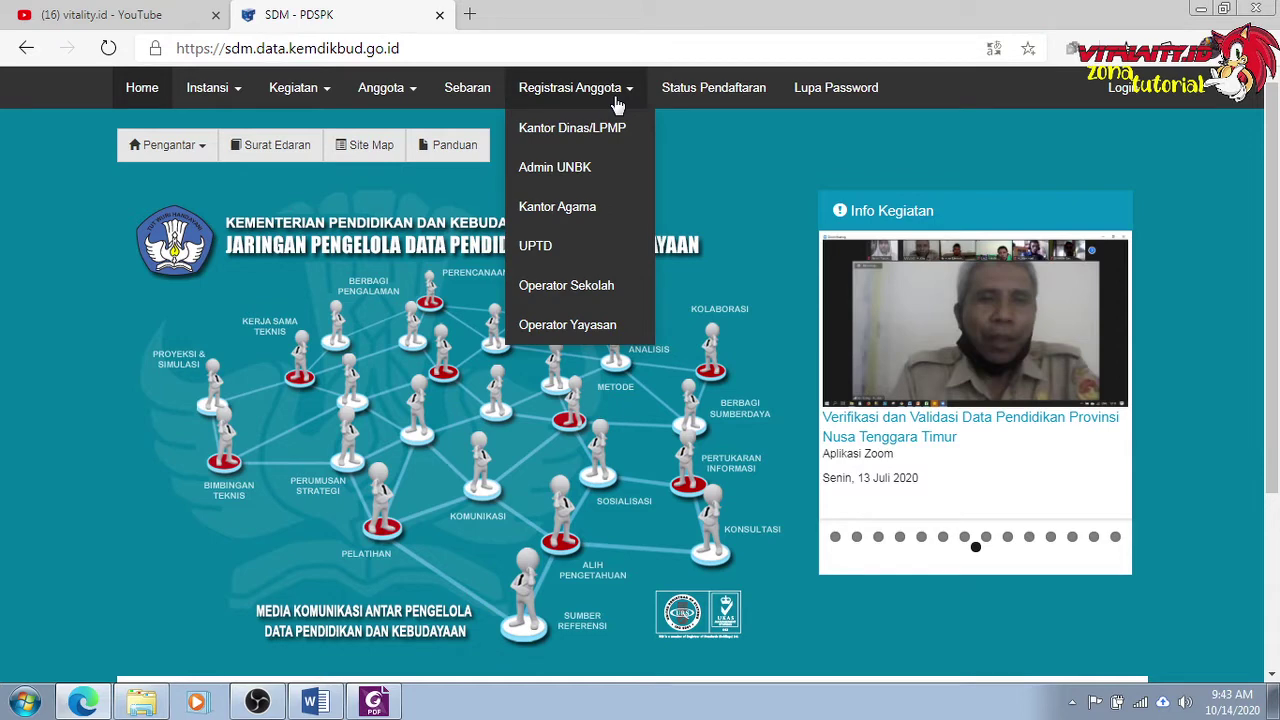
Open the Operator Yayasan registration form and look through its empty Biodata fields.
{"action": "left_click", "coordinate": [577, 330]}
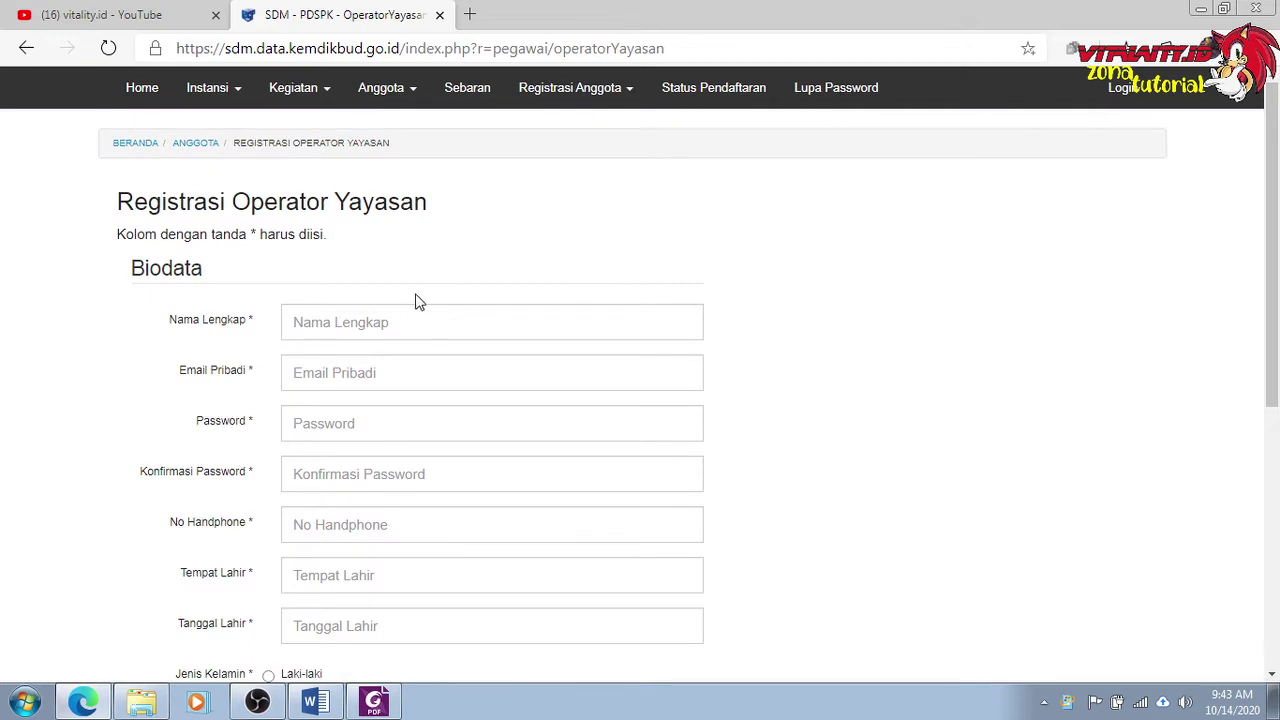
{"action": "scroll", "coordinate": [418, 302], "scroll_direction": "down", "scroll_amount": 1}
{"action": "scroll", "coordinate": [418, 302], "scroll_direction": "up", "scroll_amount": 1}
{"action": "scroll", "coordinate": [418, 286], "scroll_direction": "down", "scroll_amount": 1}
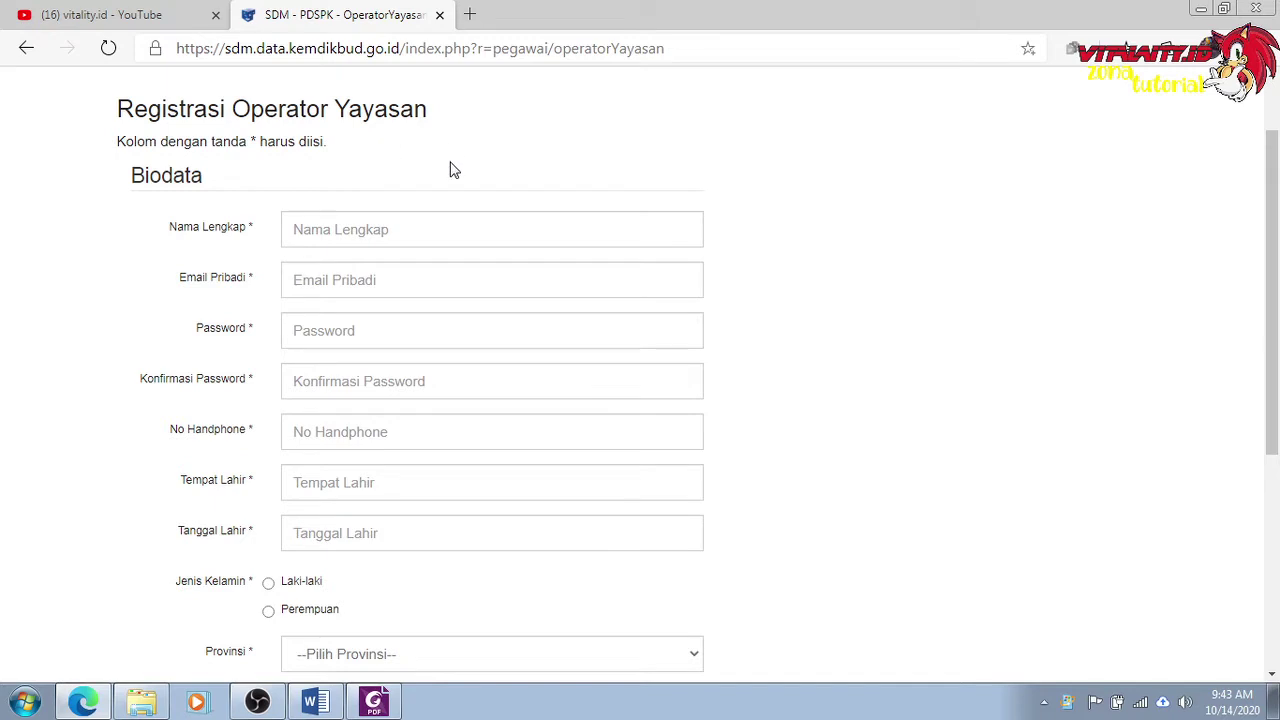
{"action": "scroll", "coordinate": [417, 180], "scroll_direction": "down", "scroll_amount": 1}
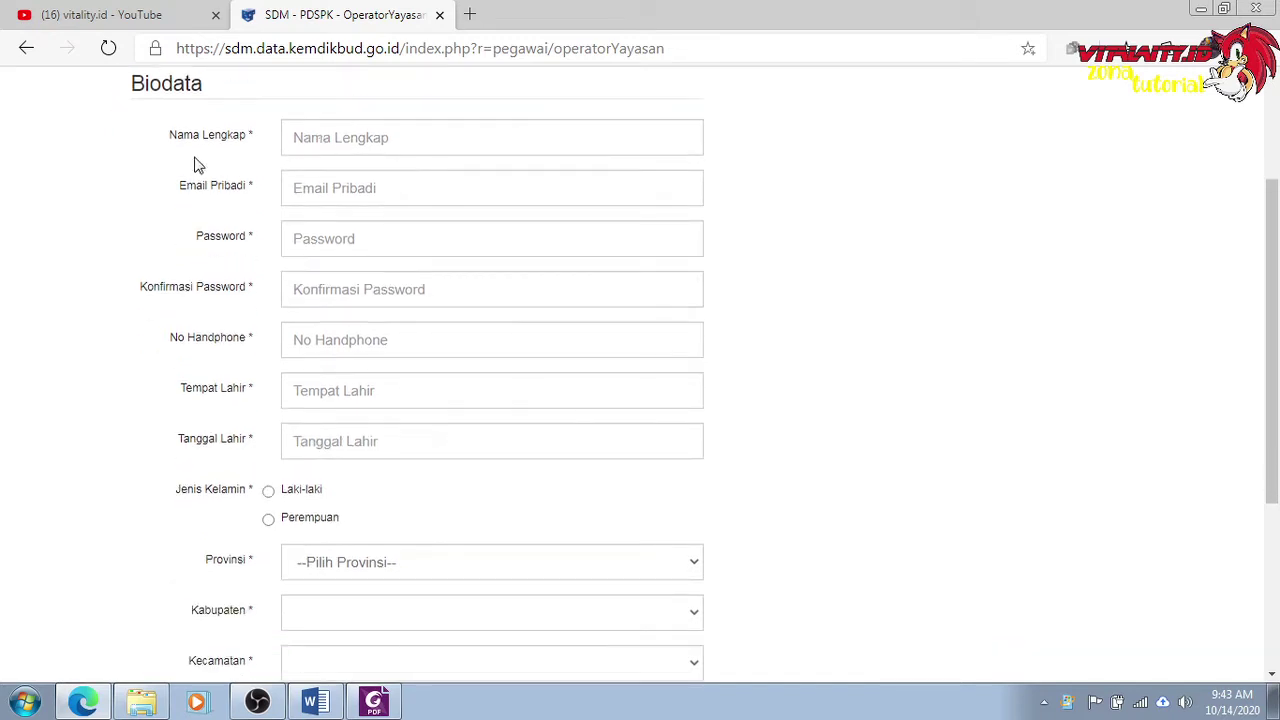
{"action": "left_click", "coordinate": [342, 137]}
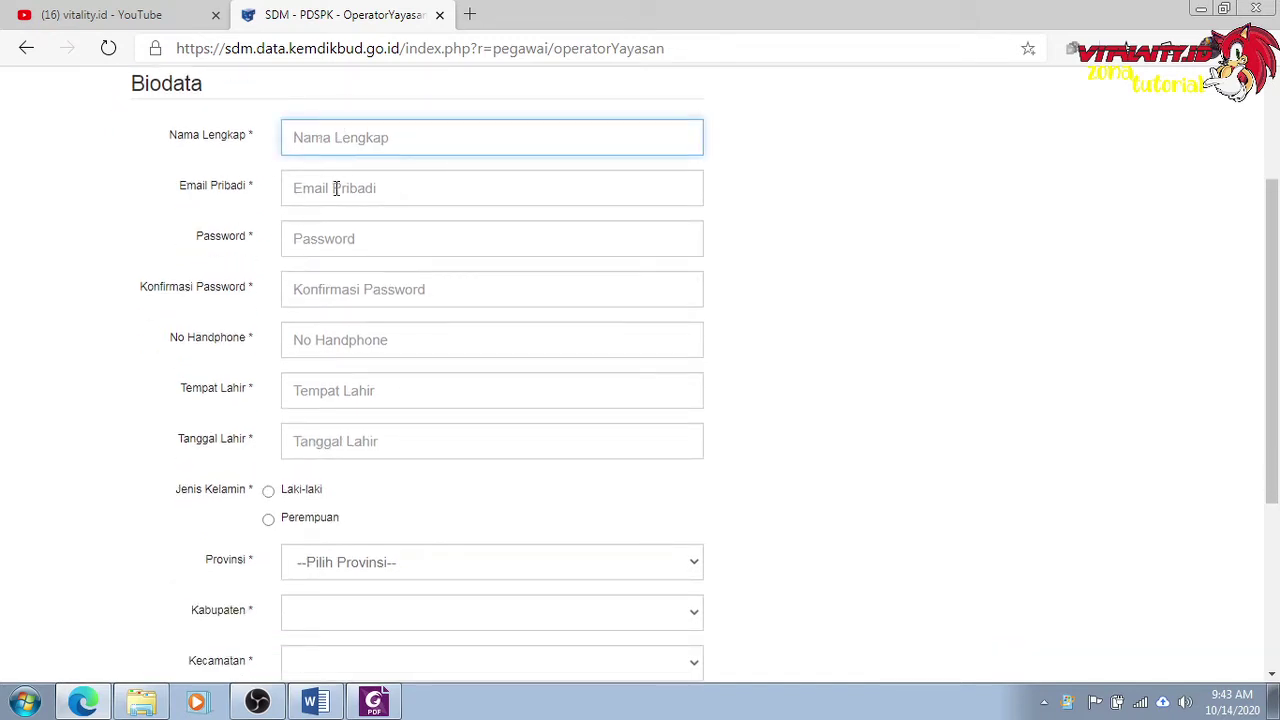
{"action": "left_click", "coordinate": [337, 187]}
{"action": "left_click", "coordinate": [980, 280]}
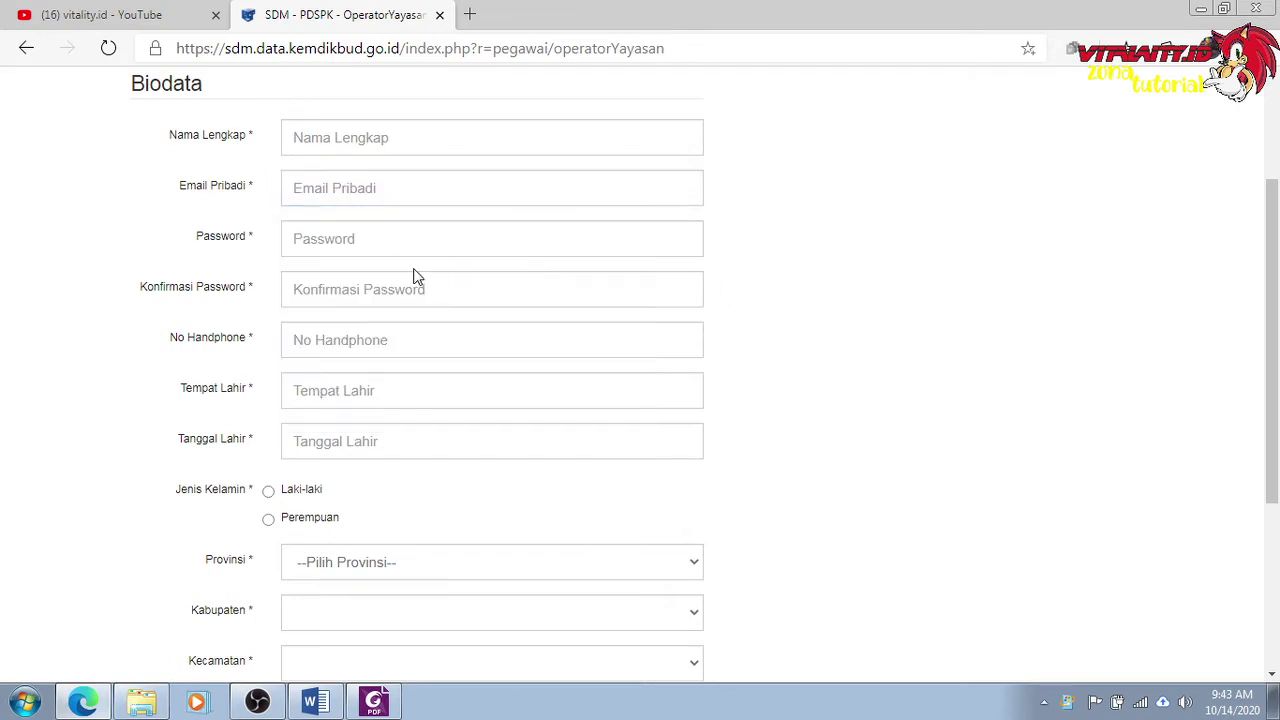
{"action": "scroll", "coordinate": [417, 277], "scroll_direction": "down", "scroll_amount": 2}
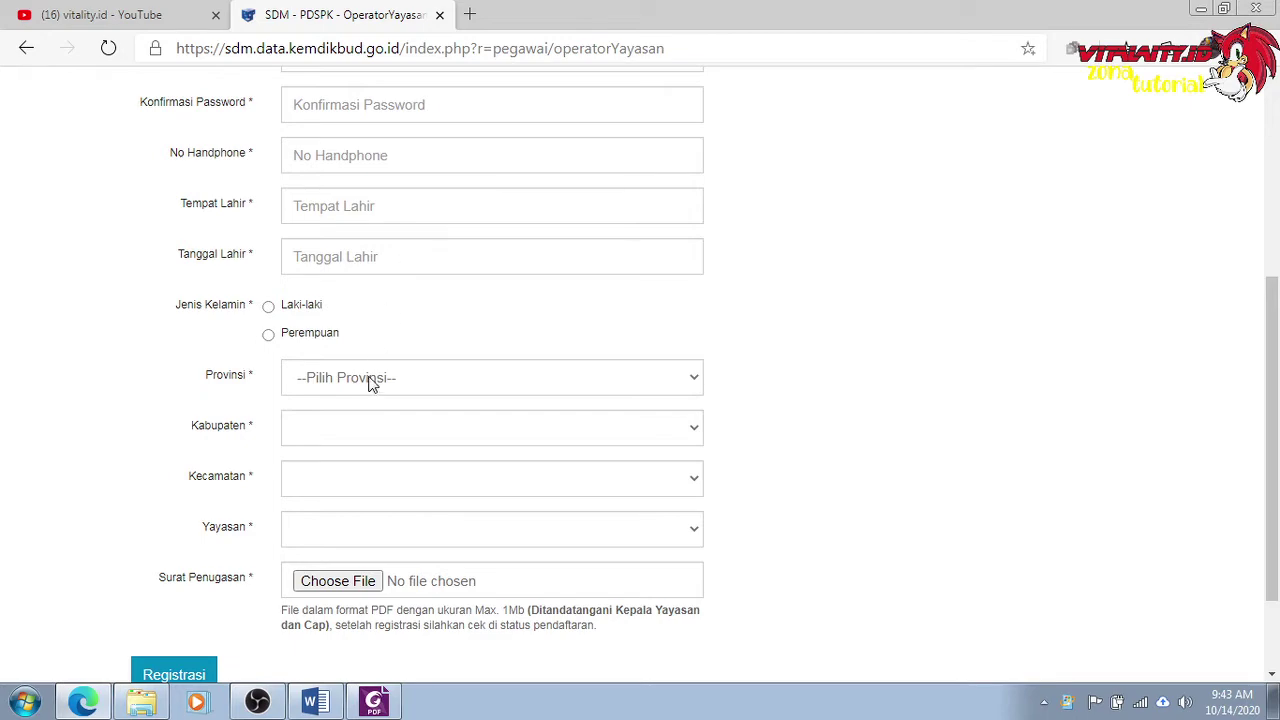
{"action": "left_click", "coordinate": [374, 701]}
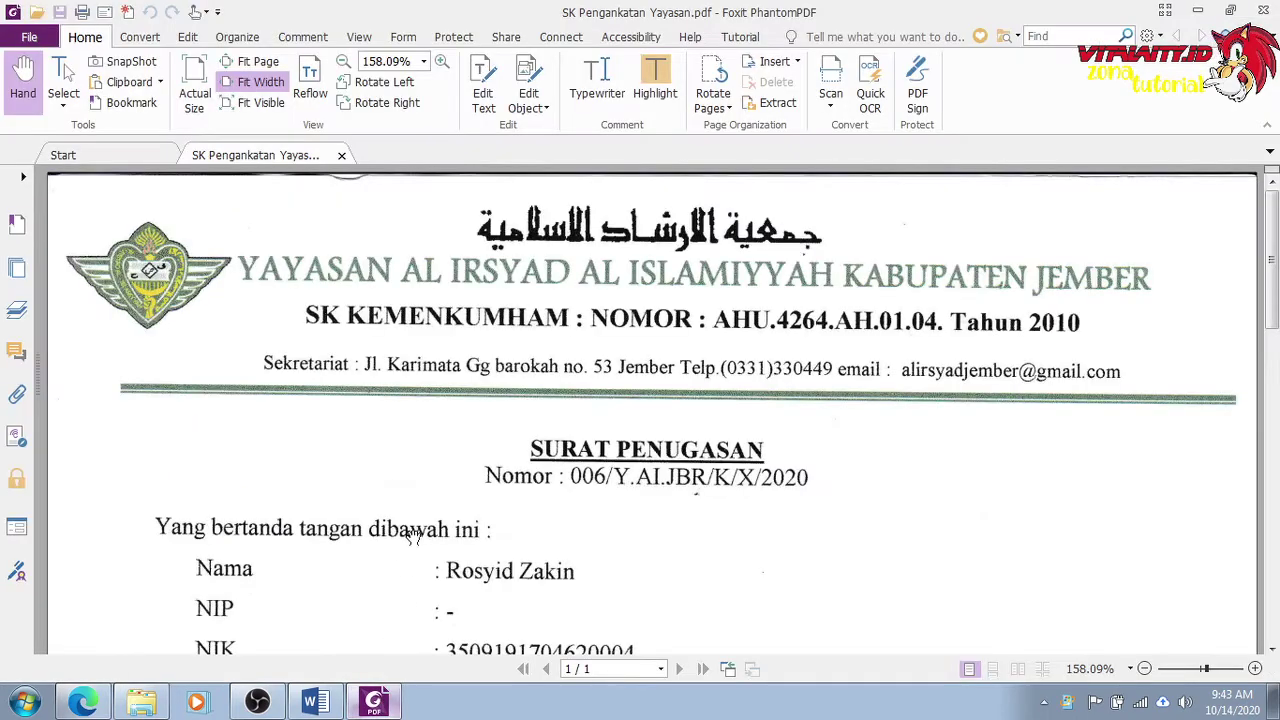
{"action": "scroll", "coordinate": [450, 380], "scroll_direction": "down", "scroll_amount": 1}
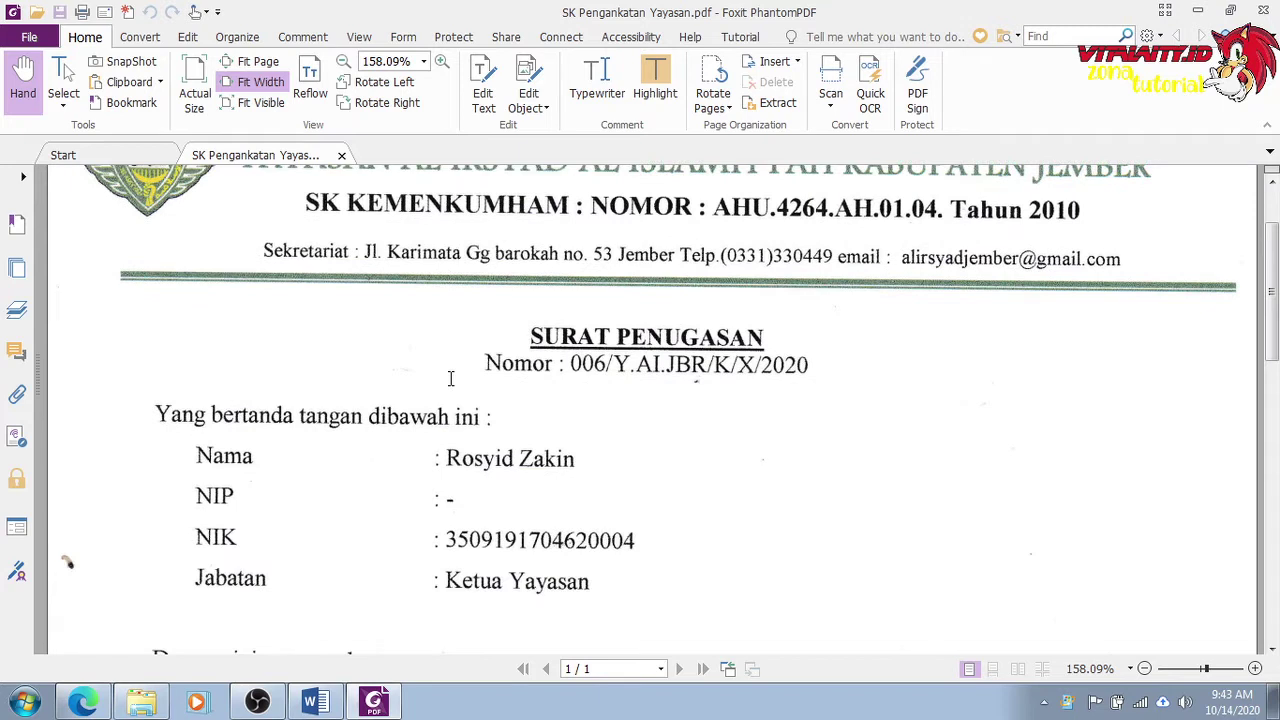
{"action": "scroll", "coordinate": [450, 378], "scroll_direction": "down", "scroll_amount": 1}
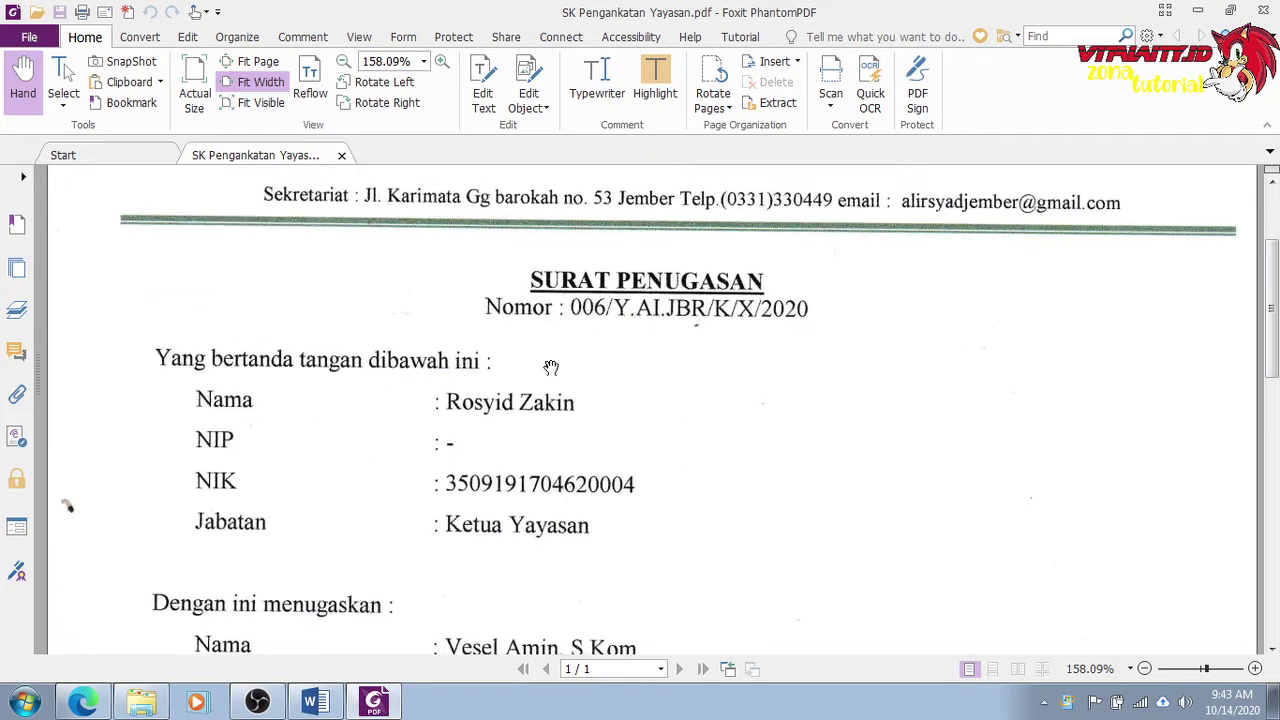
{"action": "scroll", "coordinate": [551, 367], "scroll_direction": "down", "scroll_amount": 4}
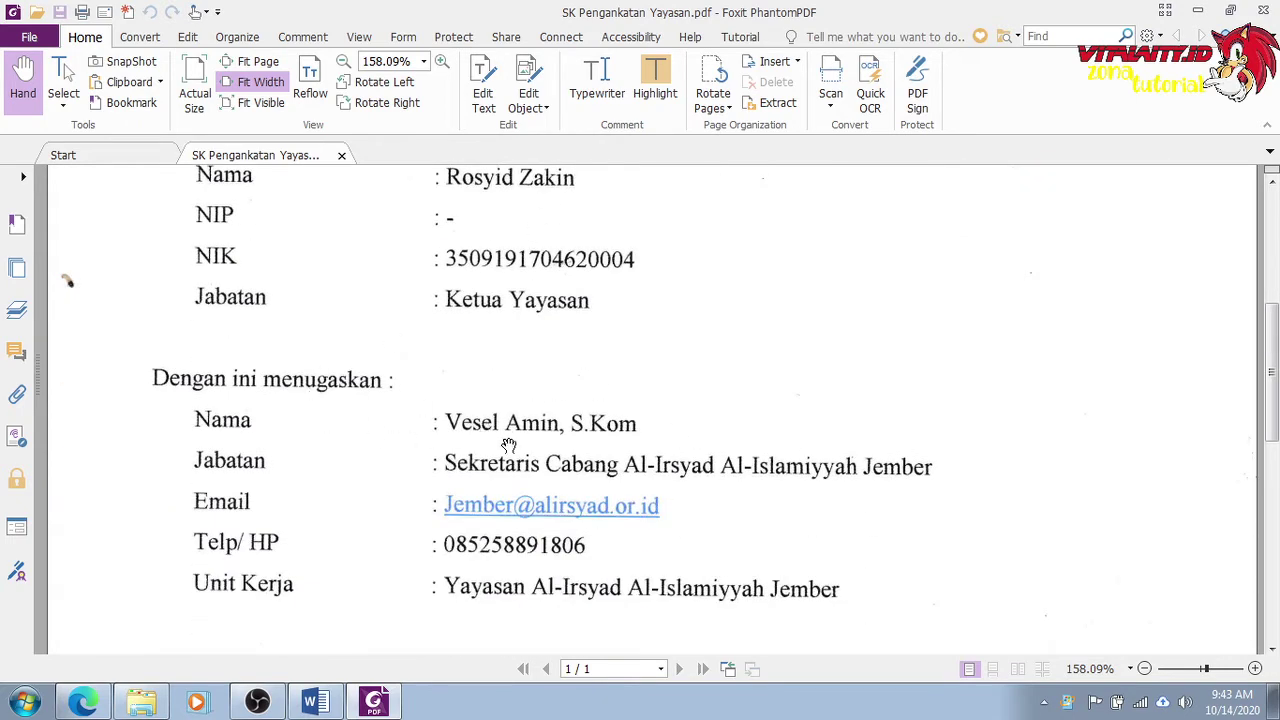
{"action": "scroll", "coordinate": [509, 445], "scroll_direction": "down", "scroll_amount": 1}
{"action": "scroll", "coordinate": [510, 440], "scroll_direction": "down", "scroll_amount": 1}
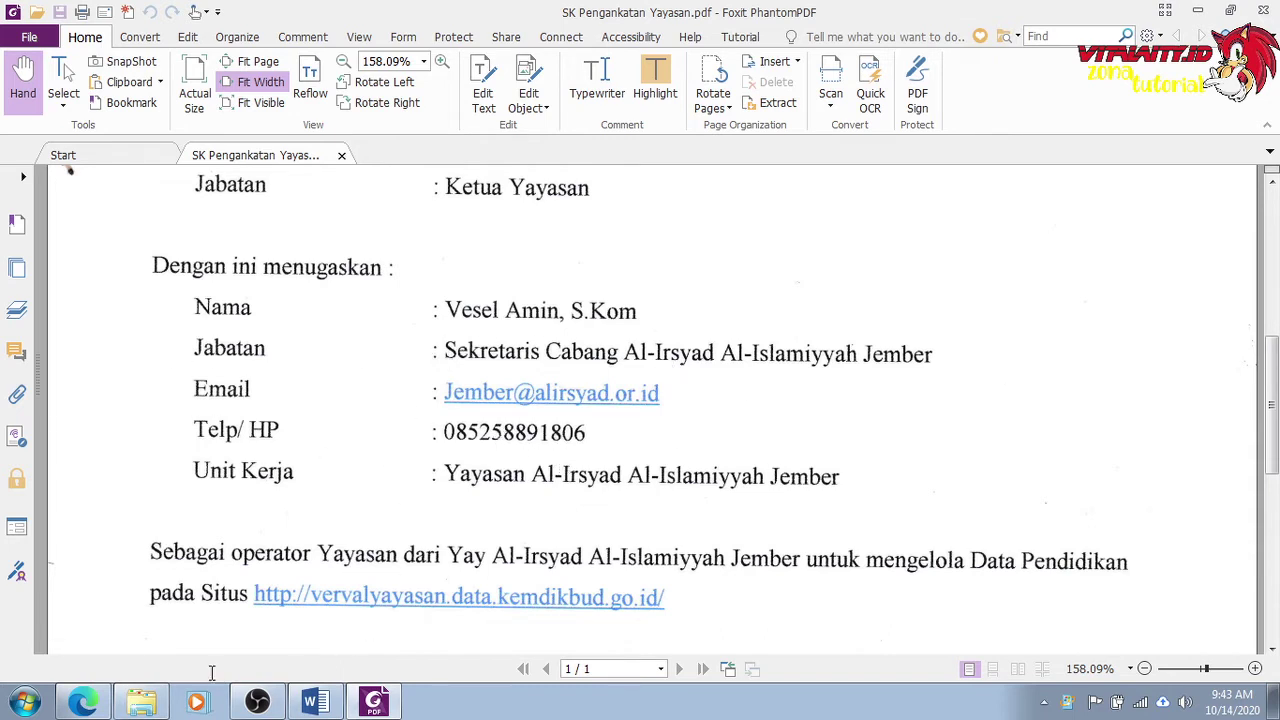
{"action": "left_click", "coordinate": [107, 706]}
{"action": "scroll", "coordinate": [405, 300], "scroll_direction": "up", "scroll_amount": 2}
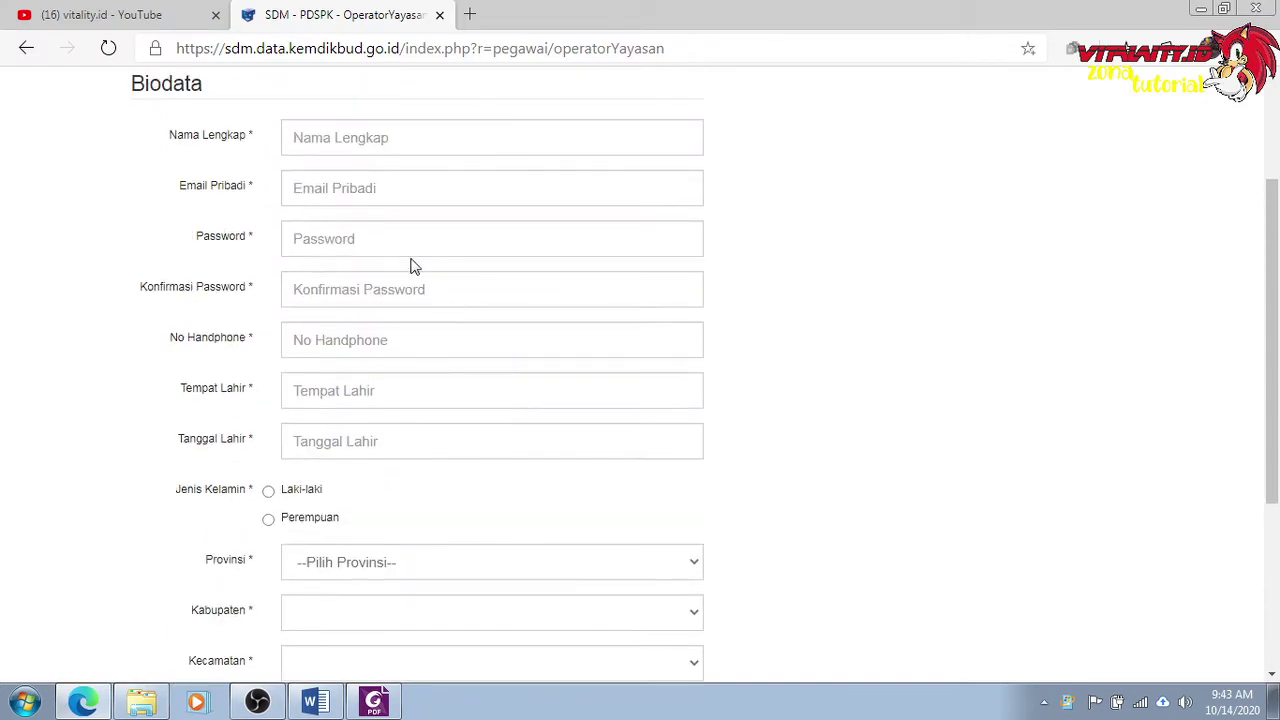
{"action": "left_click", "coordinate": [388, 690]}
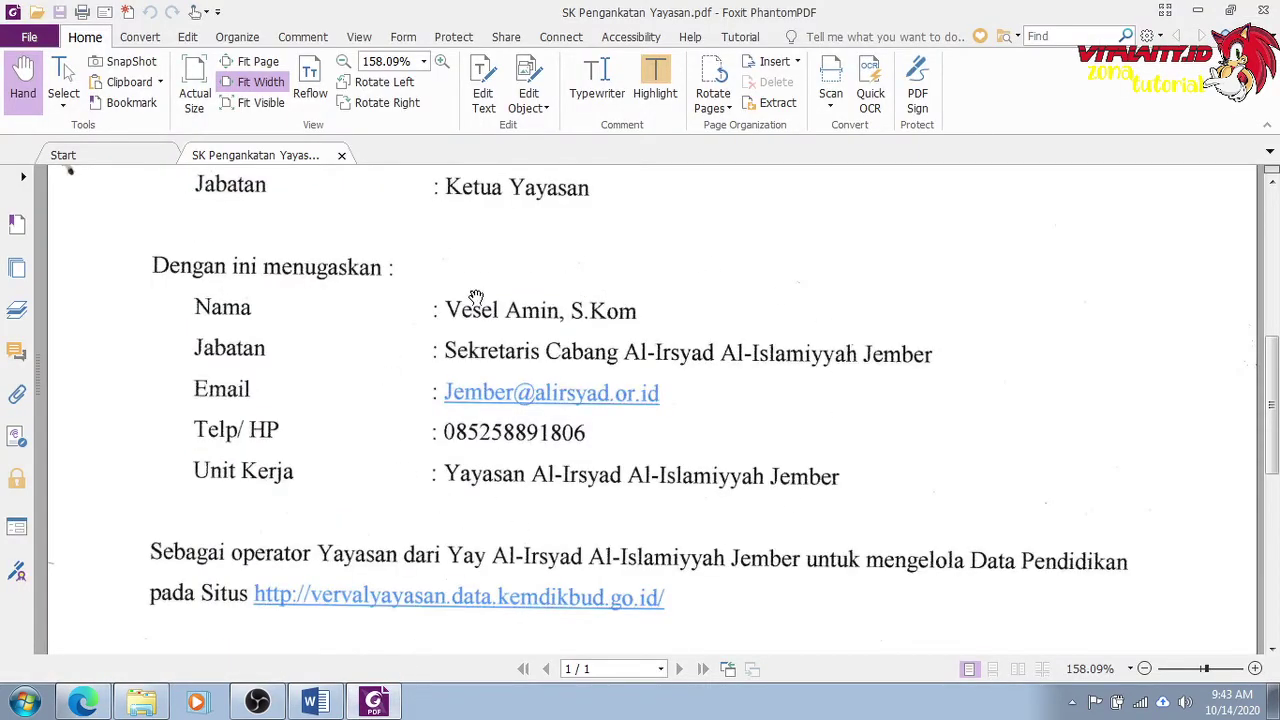
{"action": "scroll", "coordinate": [588, 538], "scroll_direction": "down", "scroll_amount": 1}
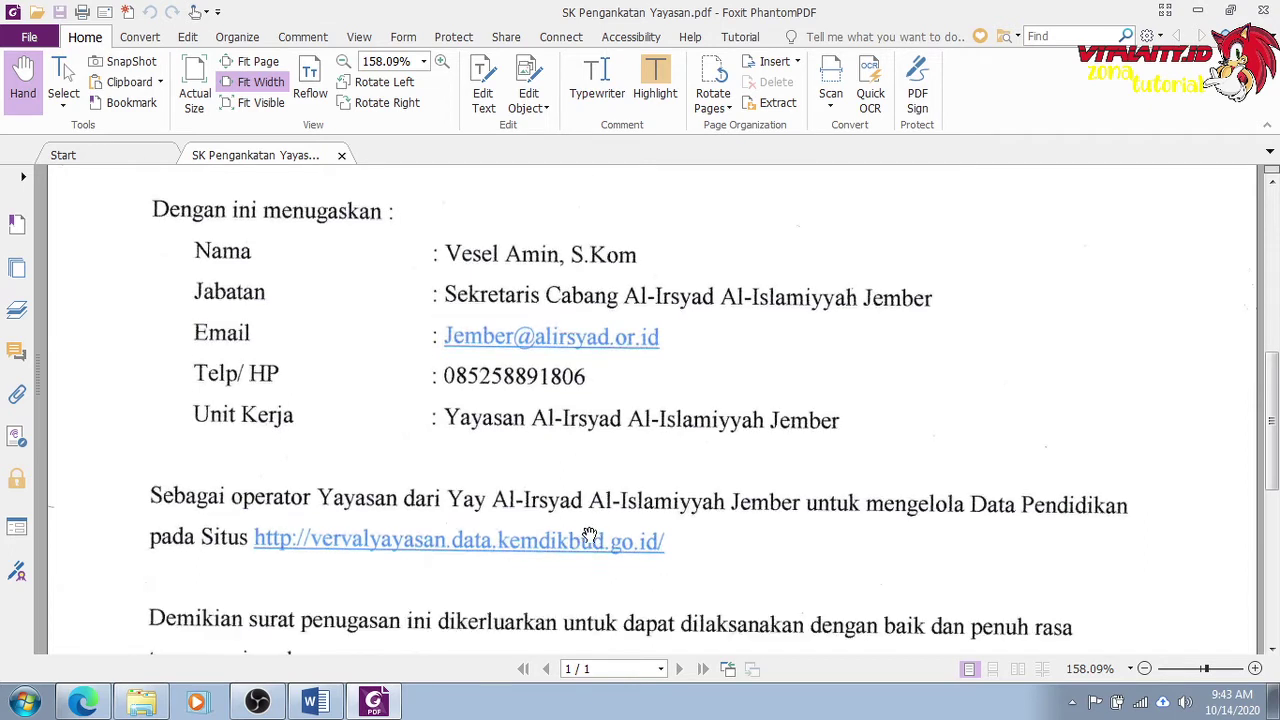
{"action": "scroll", "coordinate": [500, 495], "scroll_direction": "down", "scroll_amount": 1}
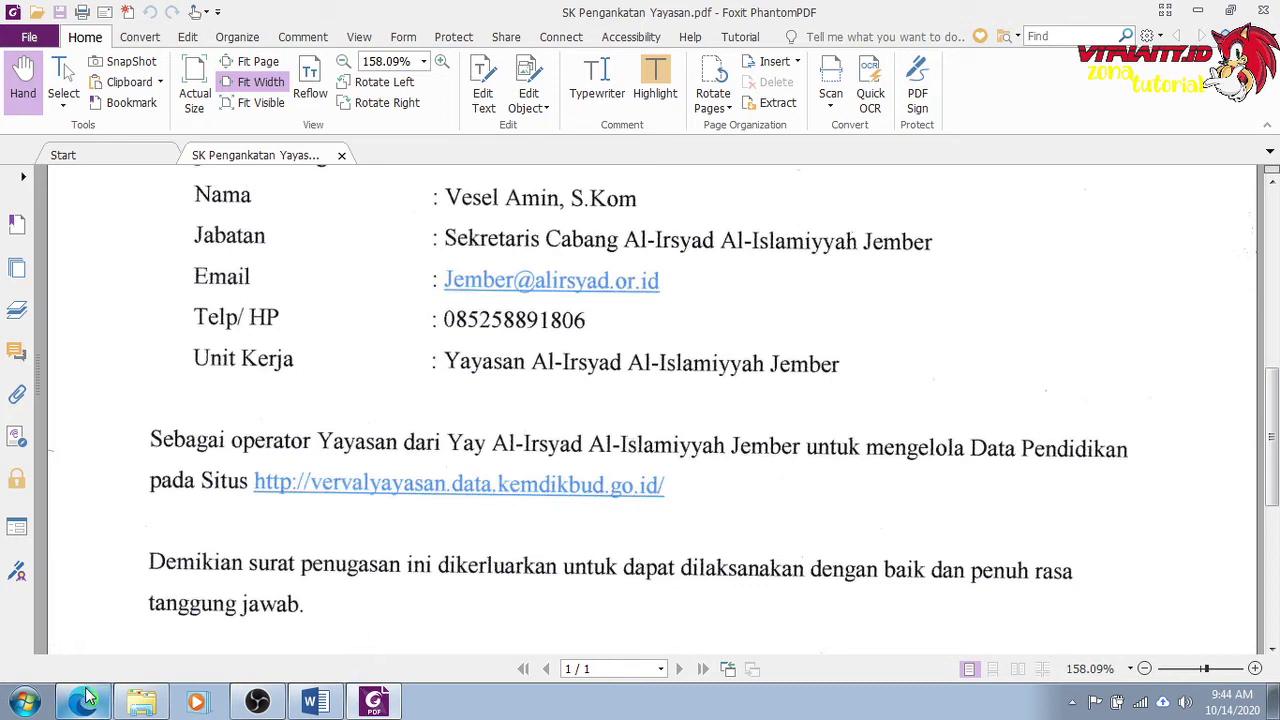
{"action": "left_click", "coordinate": [141, 701]}
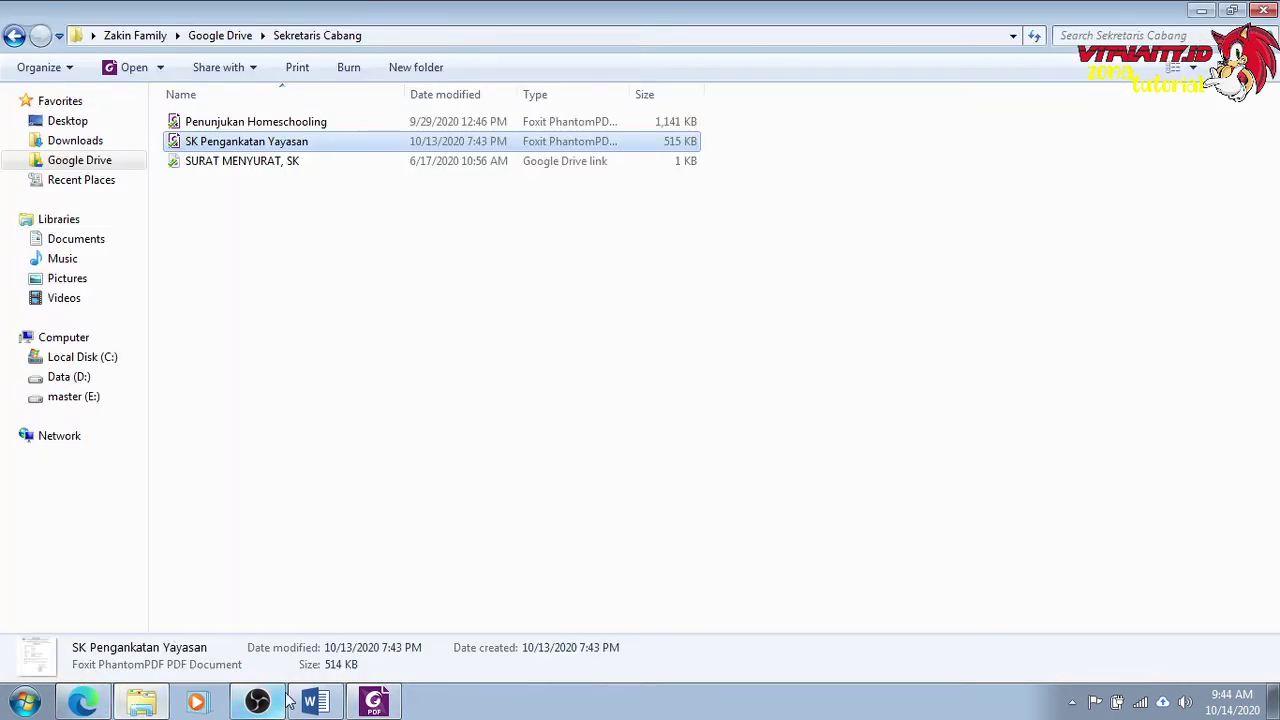
{"action": "left_click", "coordinate": [83, 701]}
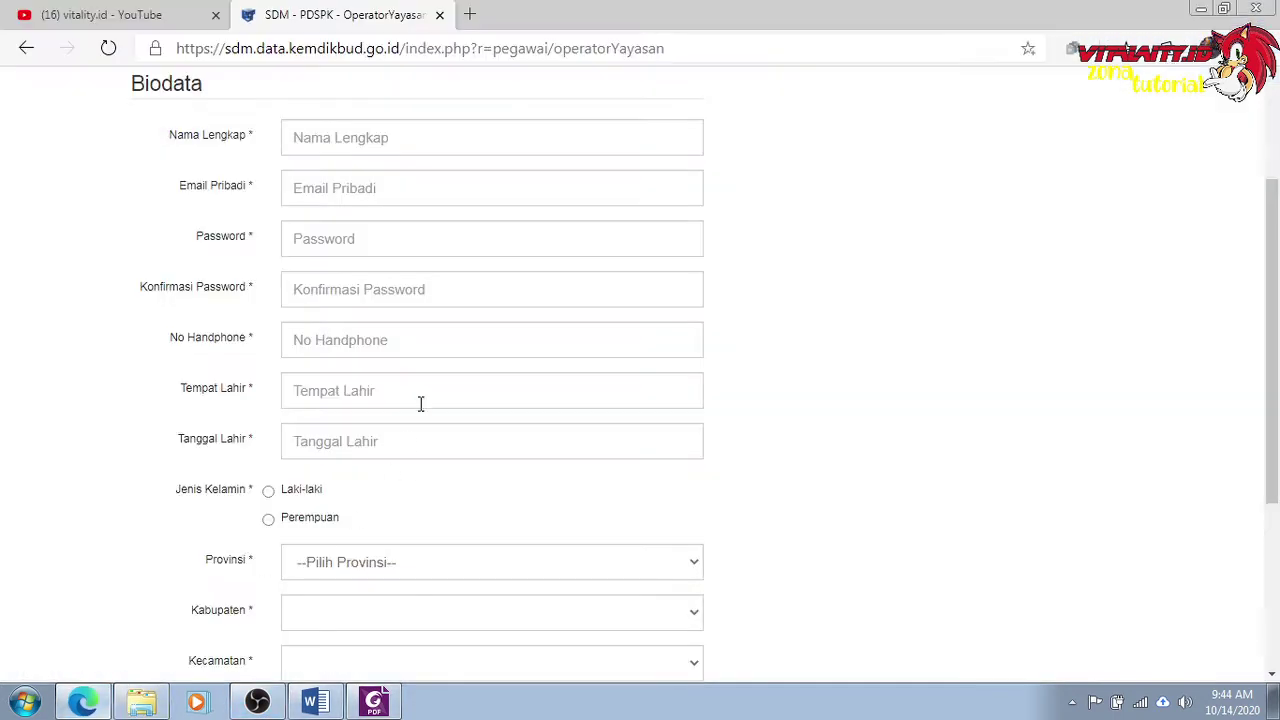
Enter the operator's full name and pick the foundation's saved e-mail address.
{"action": "left_click", "coordinate": [407, 127]}
{"action": "type", "text": "vES"}
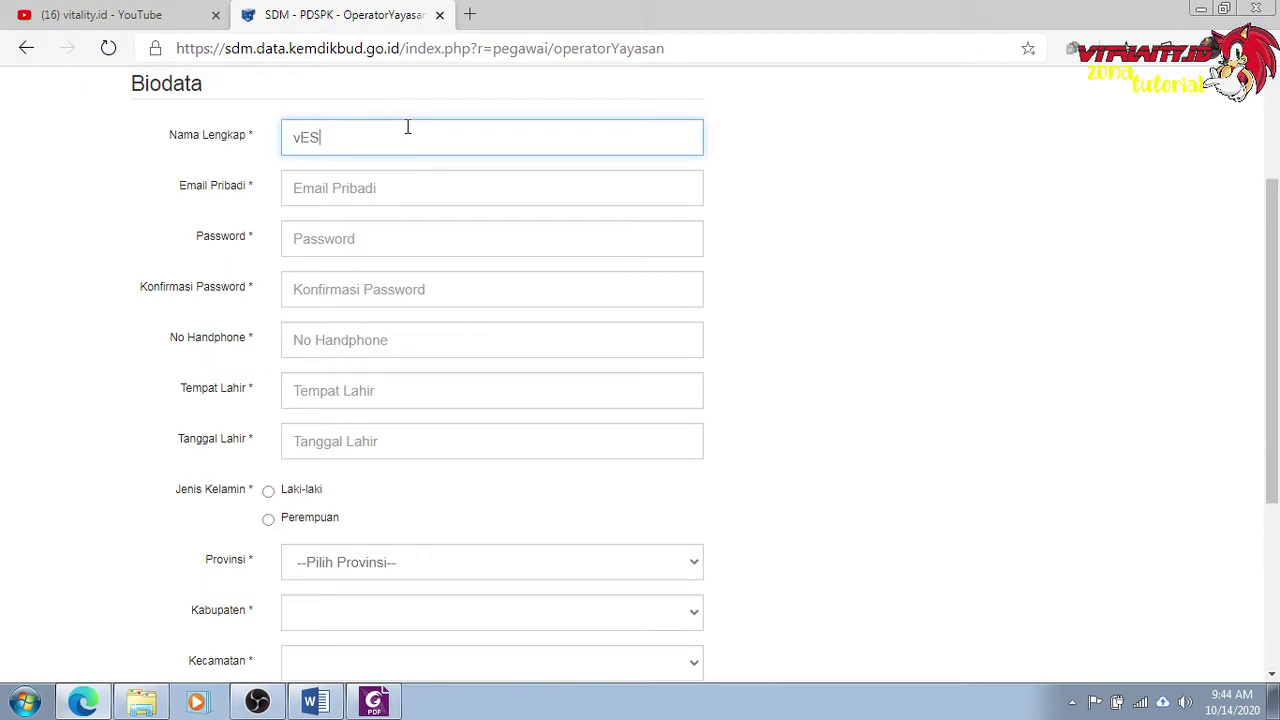
{"action": "type", "text": "EL"}
{"action": "key", "text": "BackSpace"}
{"action": "key", "text": "BackSpace"}
{"action": "key", "text": "BackSpace"}
{"action": "key", "text": "BackSpace"}
{"action": "key", "text": "BackSpace"}
{"action": "key", "text": "BackSpace"}
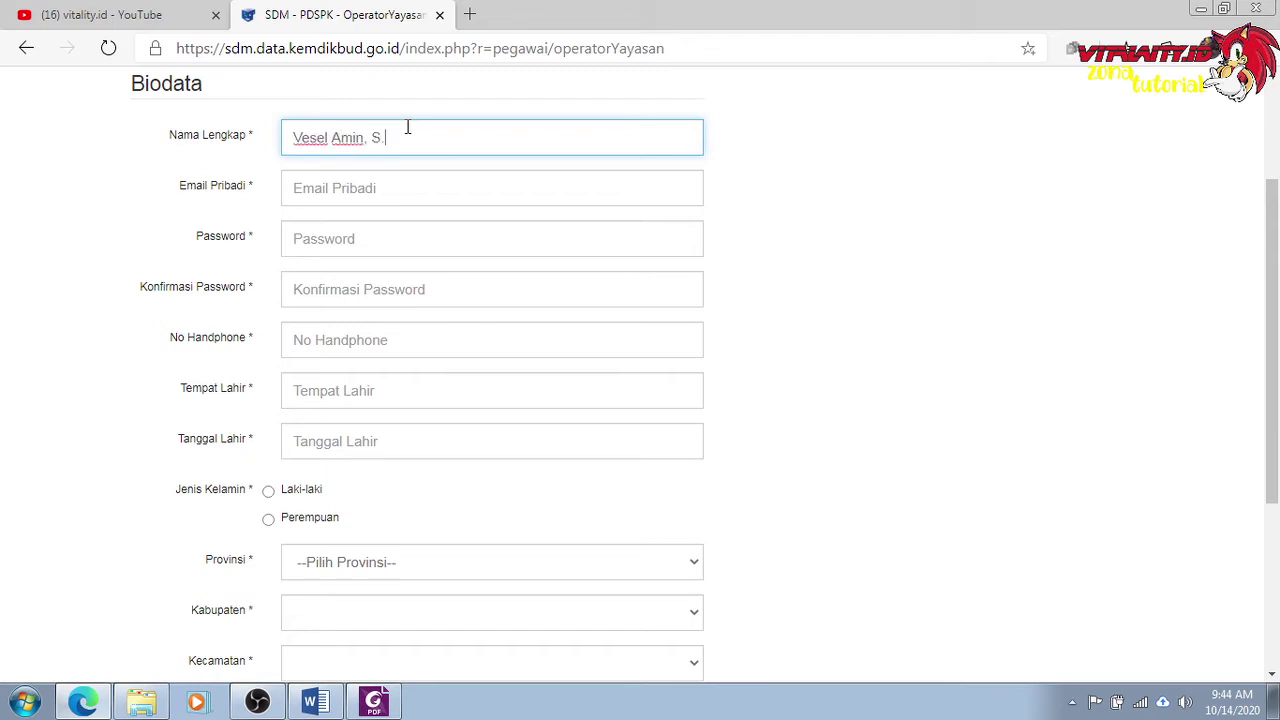
{"action": "left_click", "coordinate": [376, 191]}
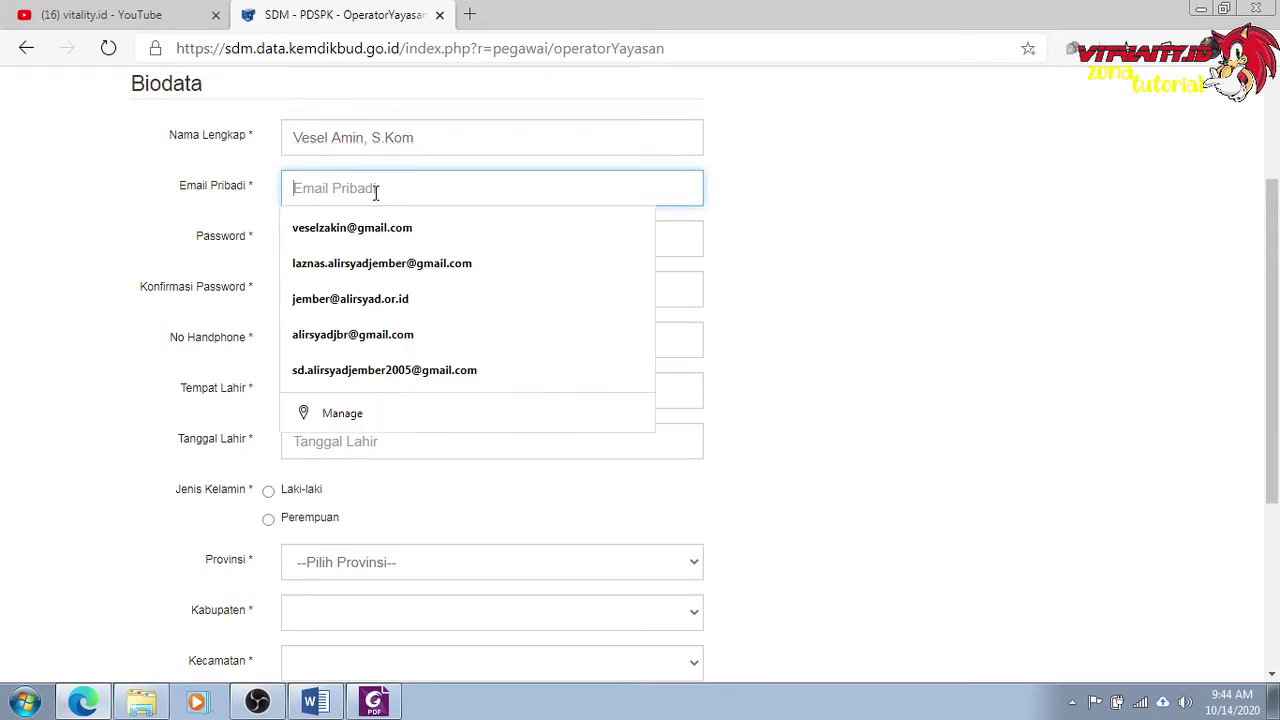
{"action": "left_click", "coordinate": [372, 300]}
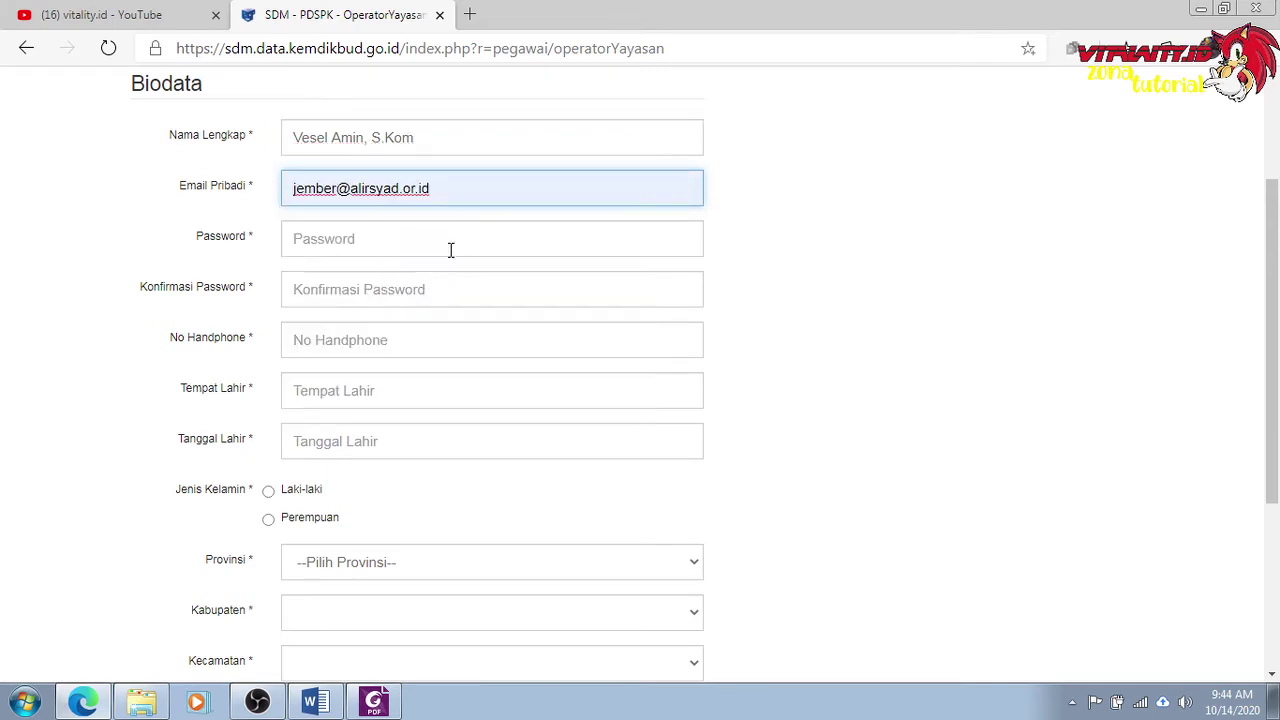
Type the account password, repeat it in Konfirmasi Password, and enter the mobile number.
{"action": "left_click", "coordinate": [450, 250]}
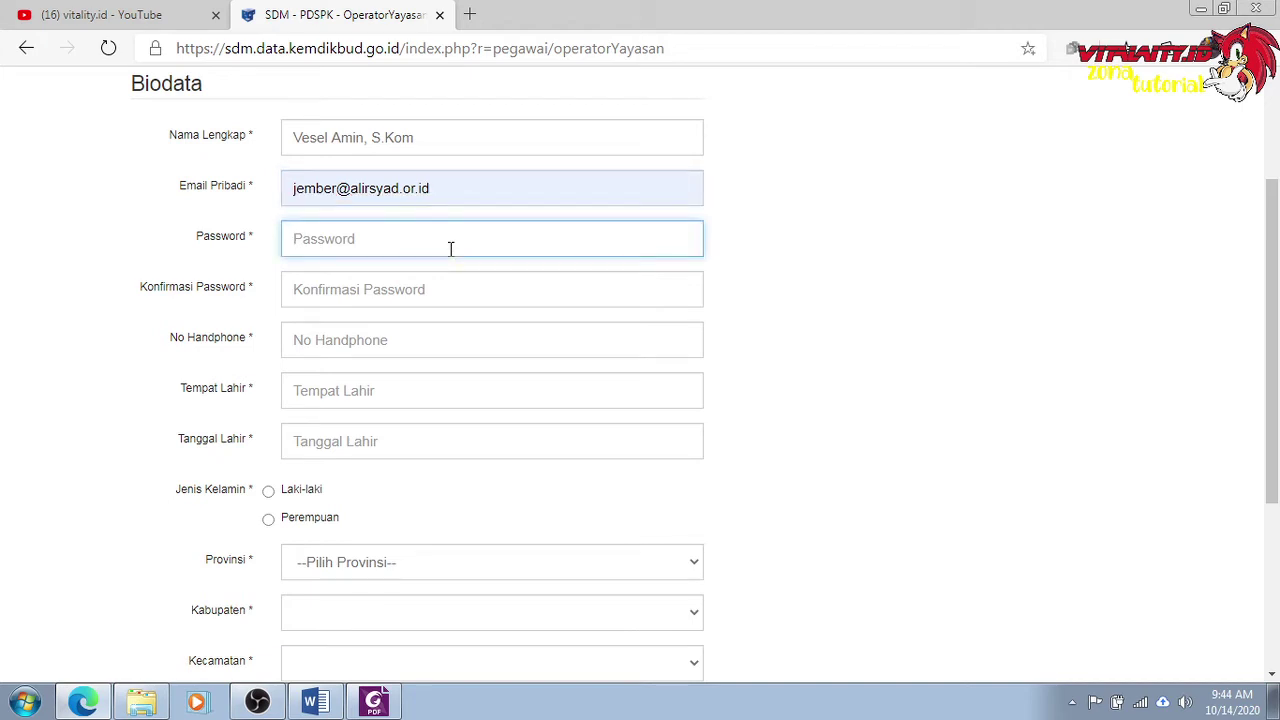
{"action": "type", "text": "aaaaaaaa"}
{"action": "key", "text": "Tab"}
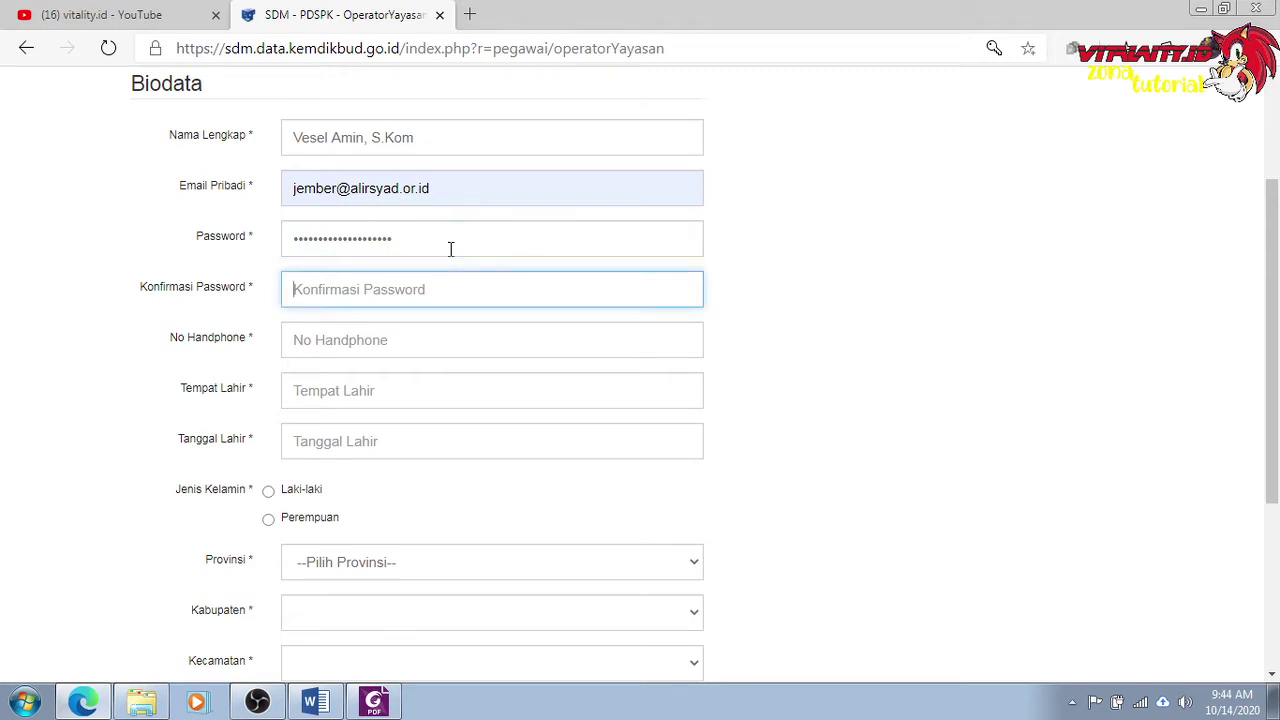
{"action": "type", "text": "aaaaaaa"}
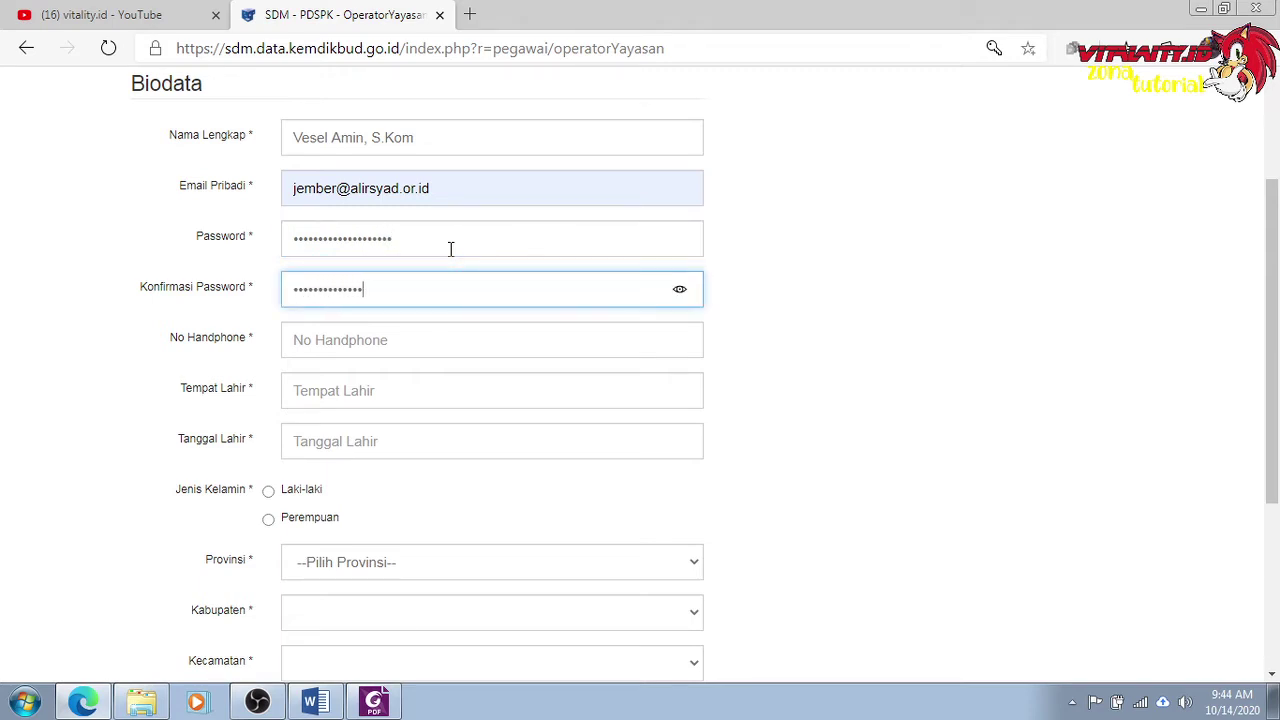
{"action": "type", "text": "a"}
{"action": "key", "text": "Tab"}
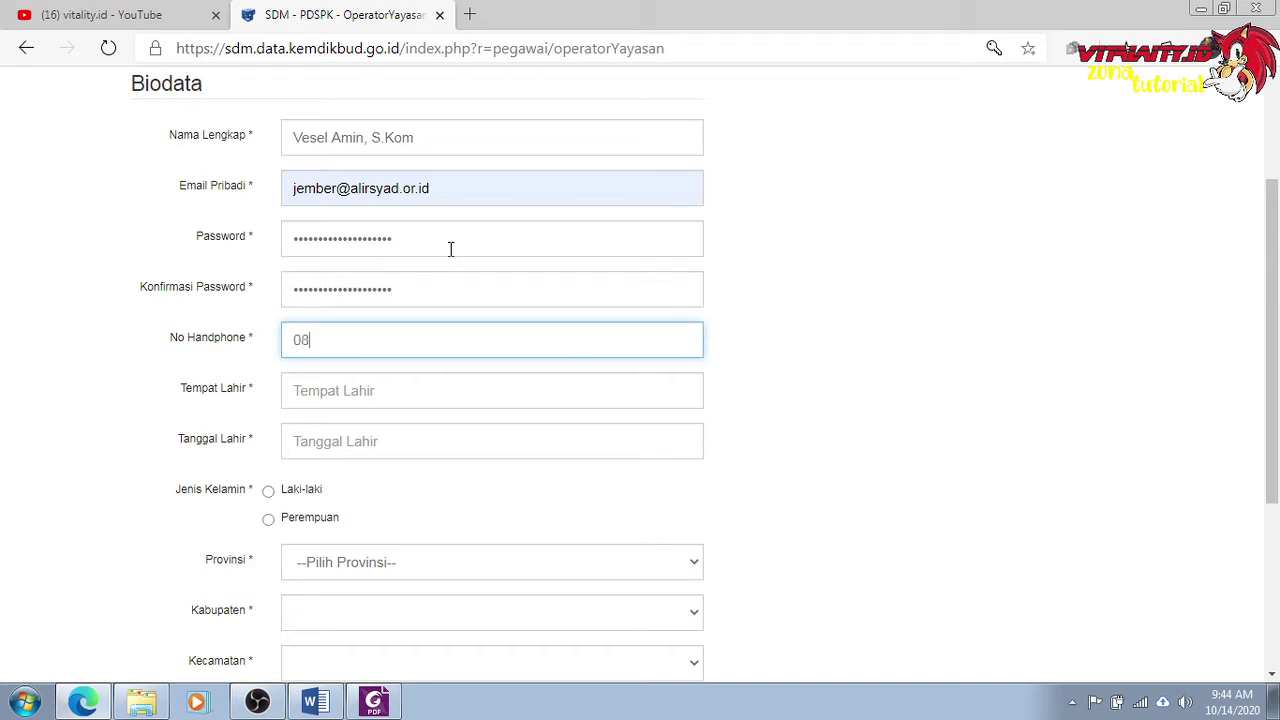
{"action": "key", "text": "Tab"}
{"action": "type", "text": "Jember"}
{"action": "key", "text": "Tab"}
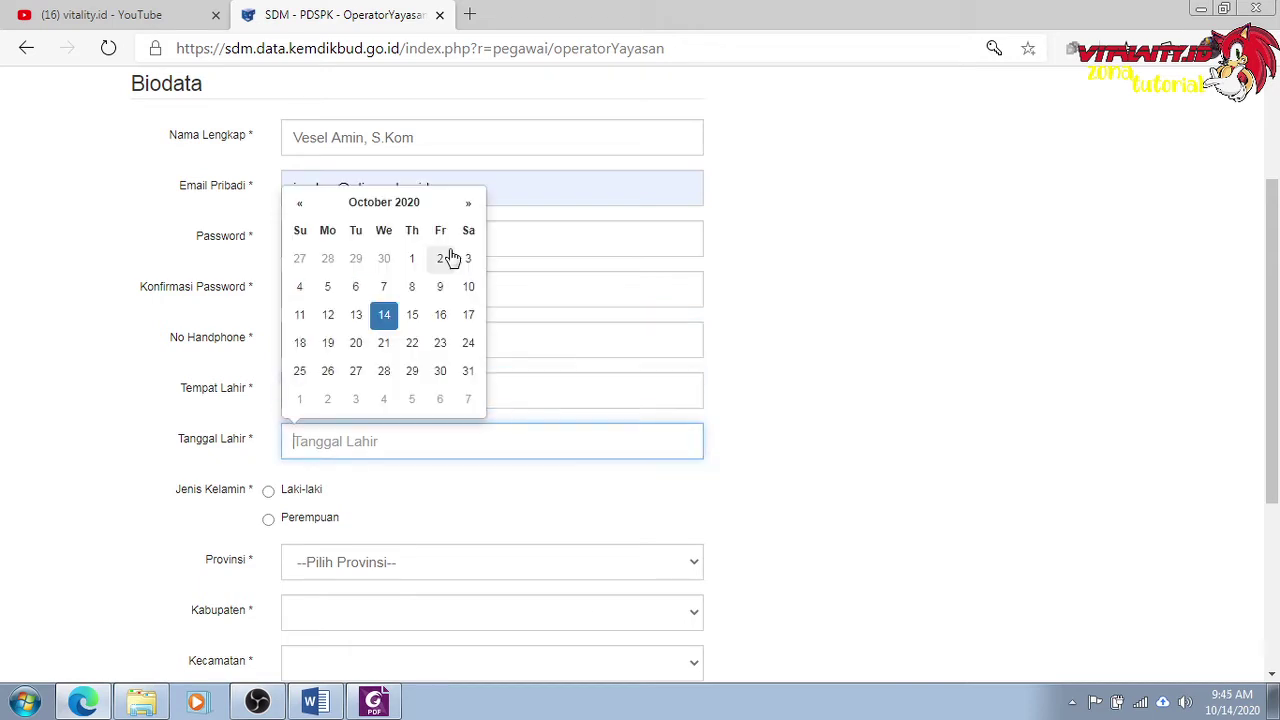
{"action": "left_click", "coordinate": [370, 208]}
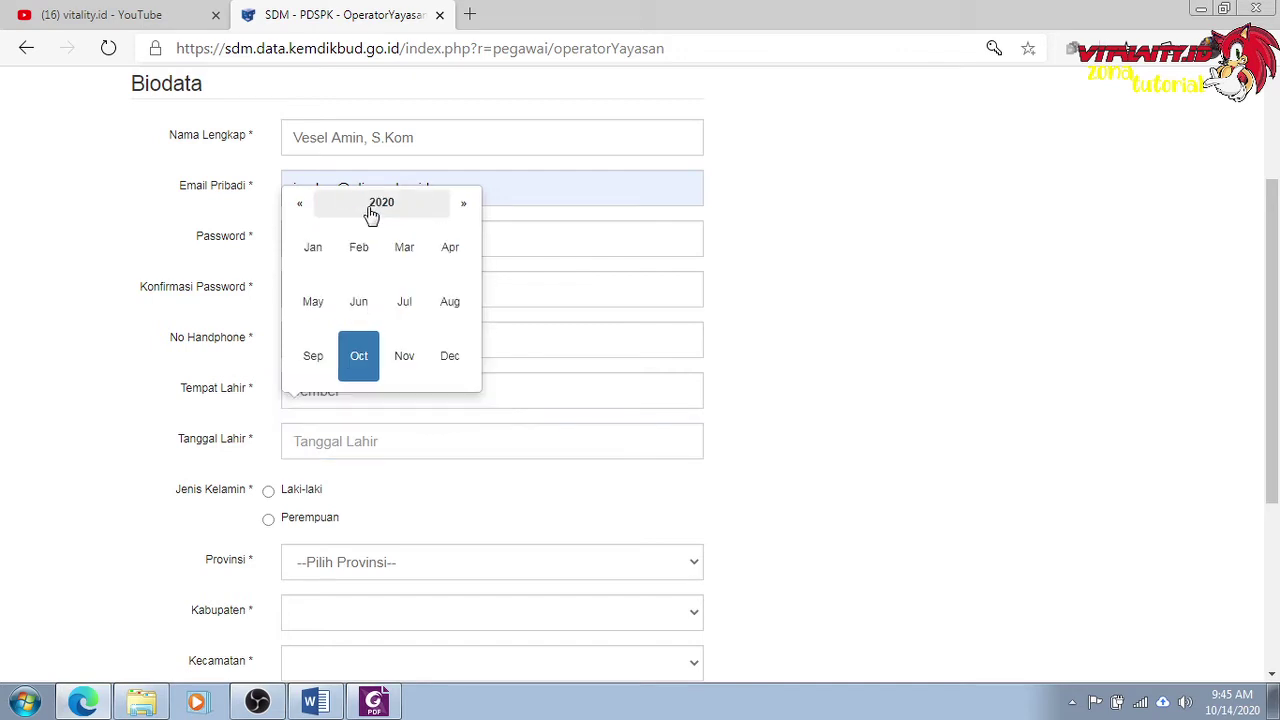
{"action": "left_click", "coordinate": [372, 212]}
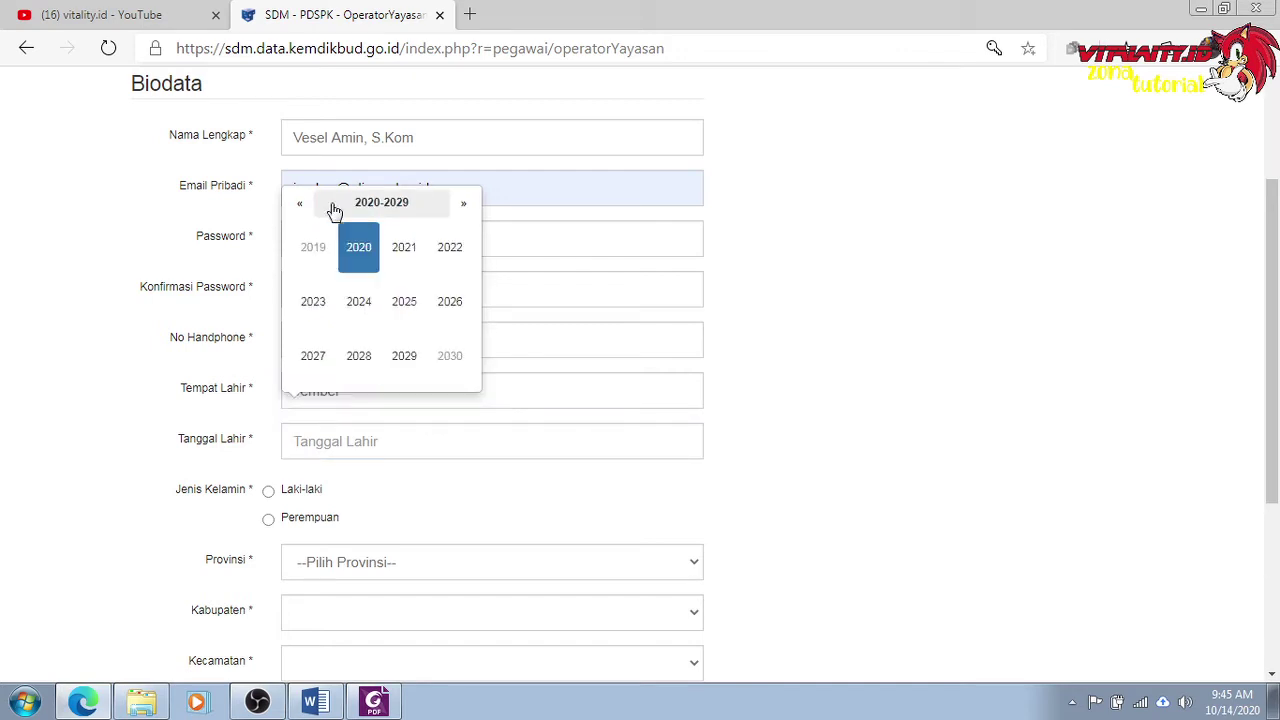
{"action": "left_click", "coordinate": [302, 207]}
{"action": "left_click", "coordinate": [303, 207]}
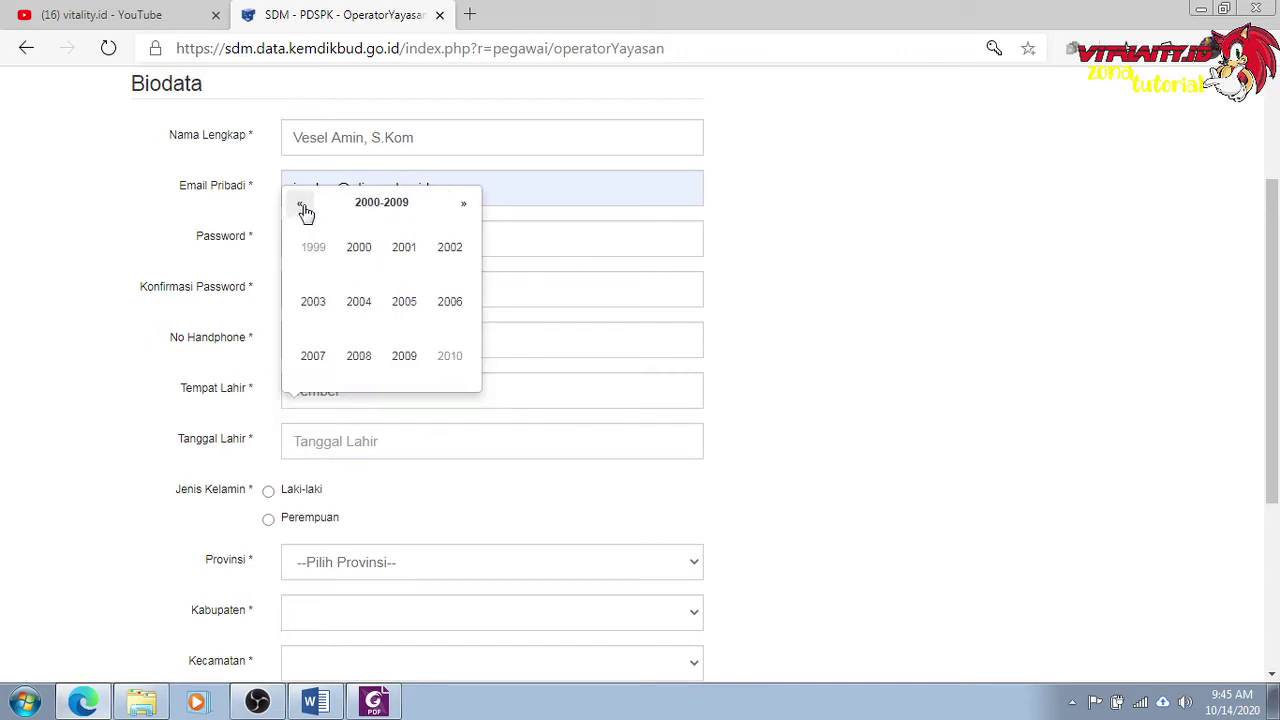
{"action": "left_click", "coordinate": [300, 207]}
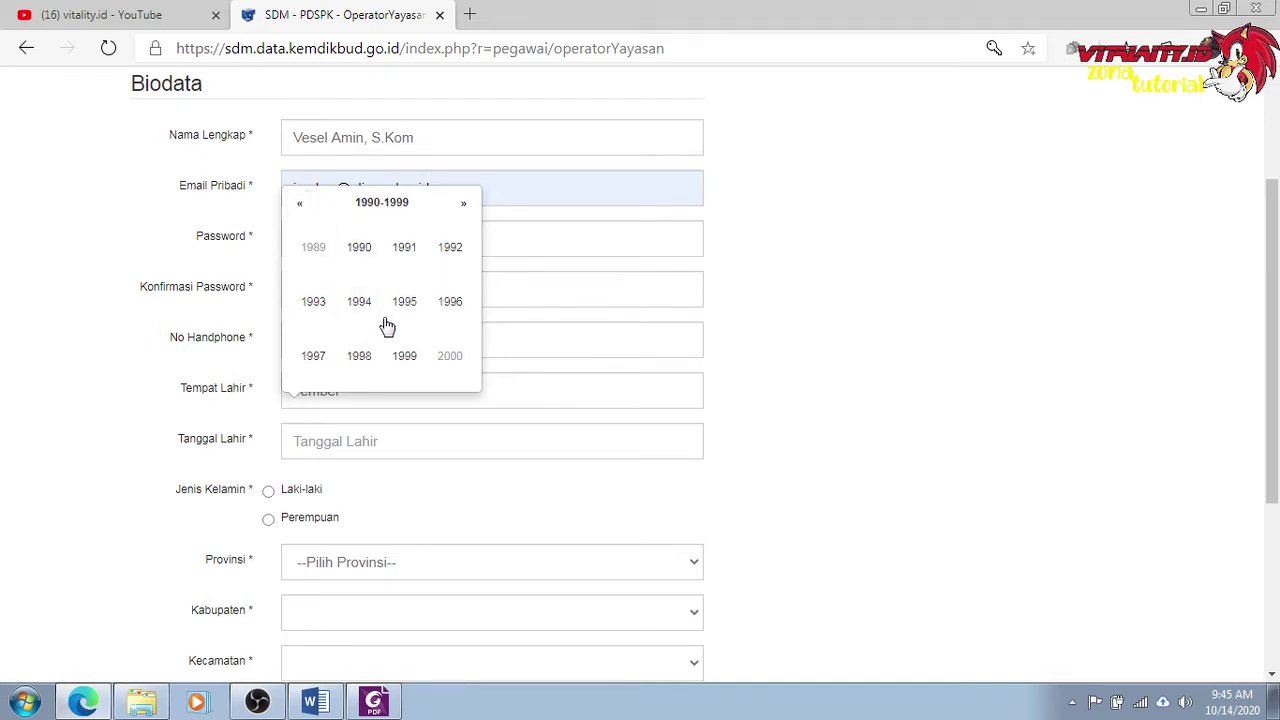
{"action": "left_click", "coordinate": [300, 207]}
{"action": "left_click", "coordinate": [318, 356]}
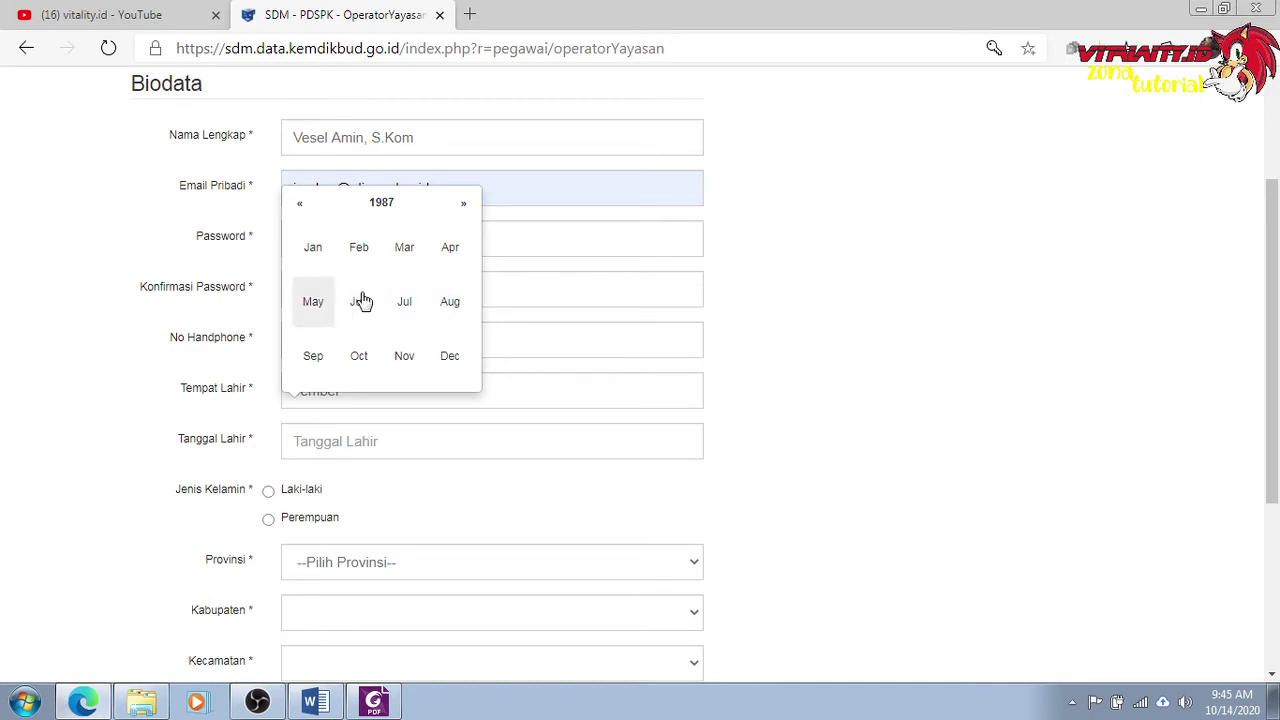
{"action": "left_click", "coordinate": [313, 301]}
{"action": "left_click", "coordinate": [440, 343]}
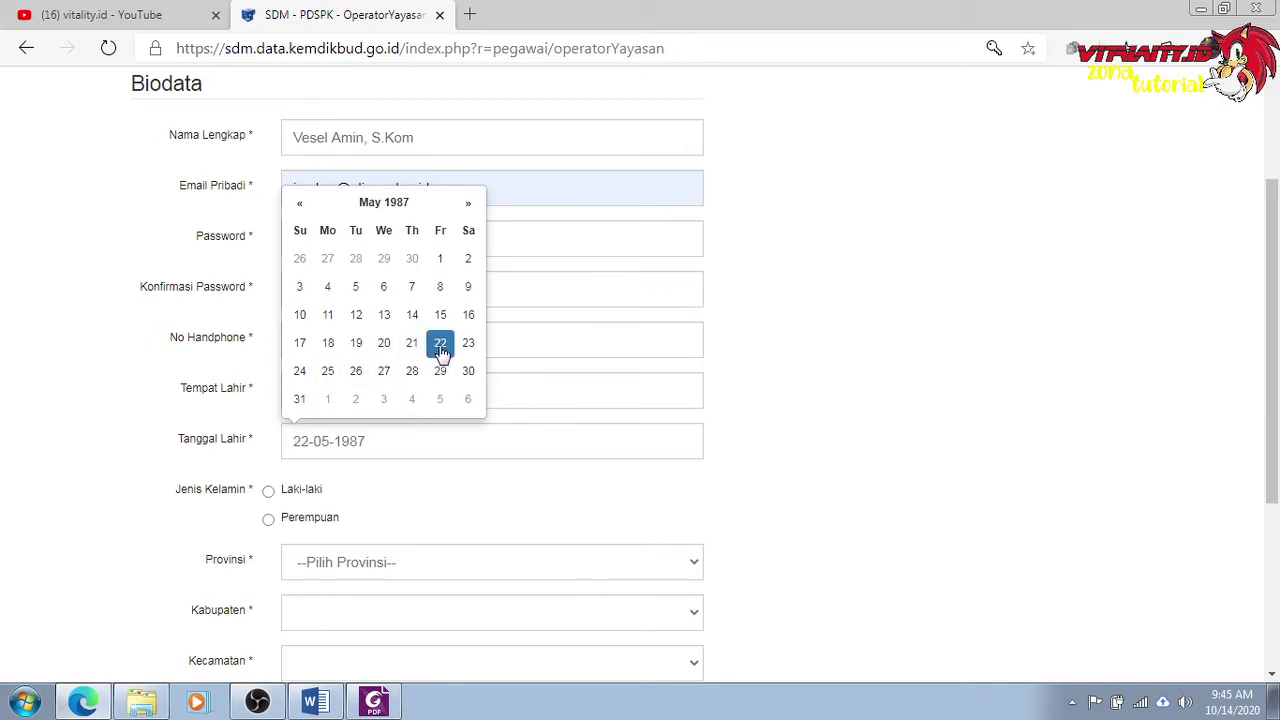
Select Laki-laki as the gender.
{"action": "left_click", "coordinate": [307, 493]}
{"action": "scroll", "coordinate": [350, 510], "scroll_direction": "down", "scroll_amount": 1}
{"action": "left_click", "coordinate": [391, 470]}
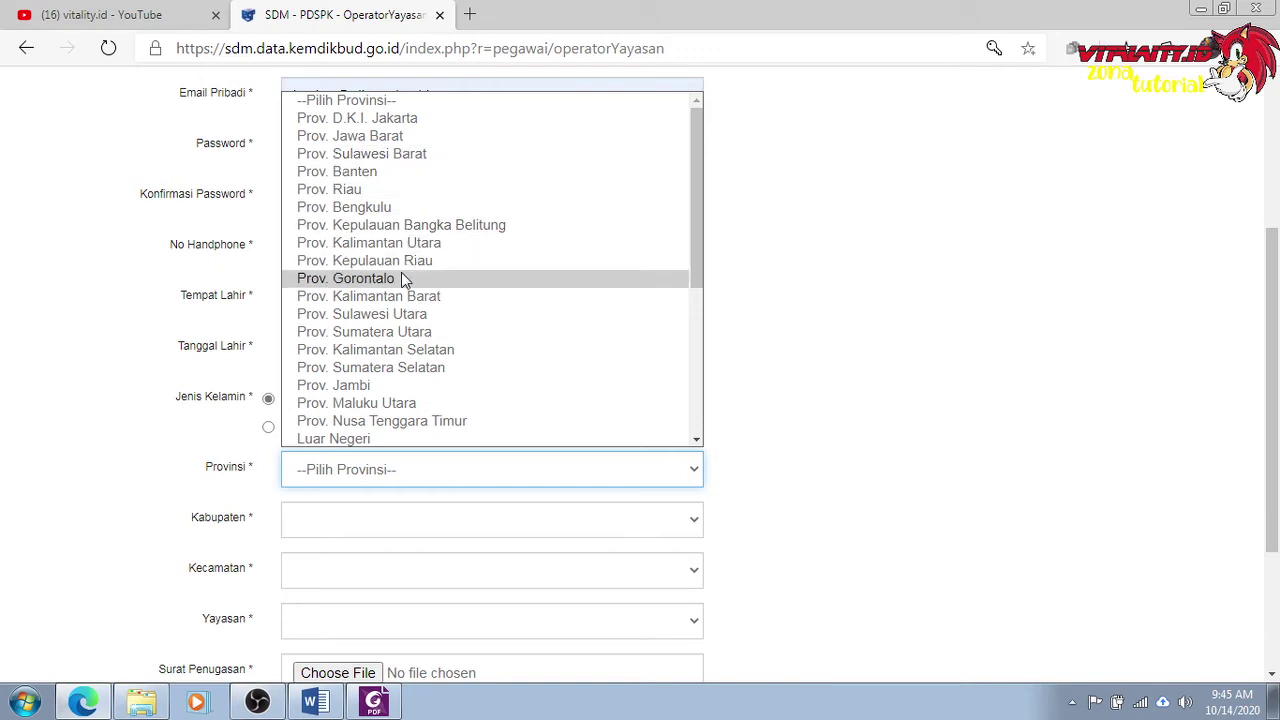
Choose Prov. Jawa Timur, Kab. Jember and Kec. Sumbersari in the location dropdowns.
{"action": "scroll", "coordinate": [401, 275], "scroll_direction": "down", "scroll_amount": 3}
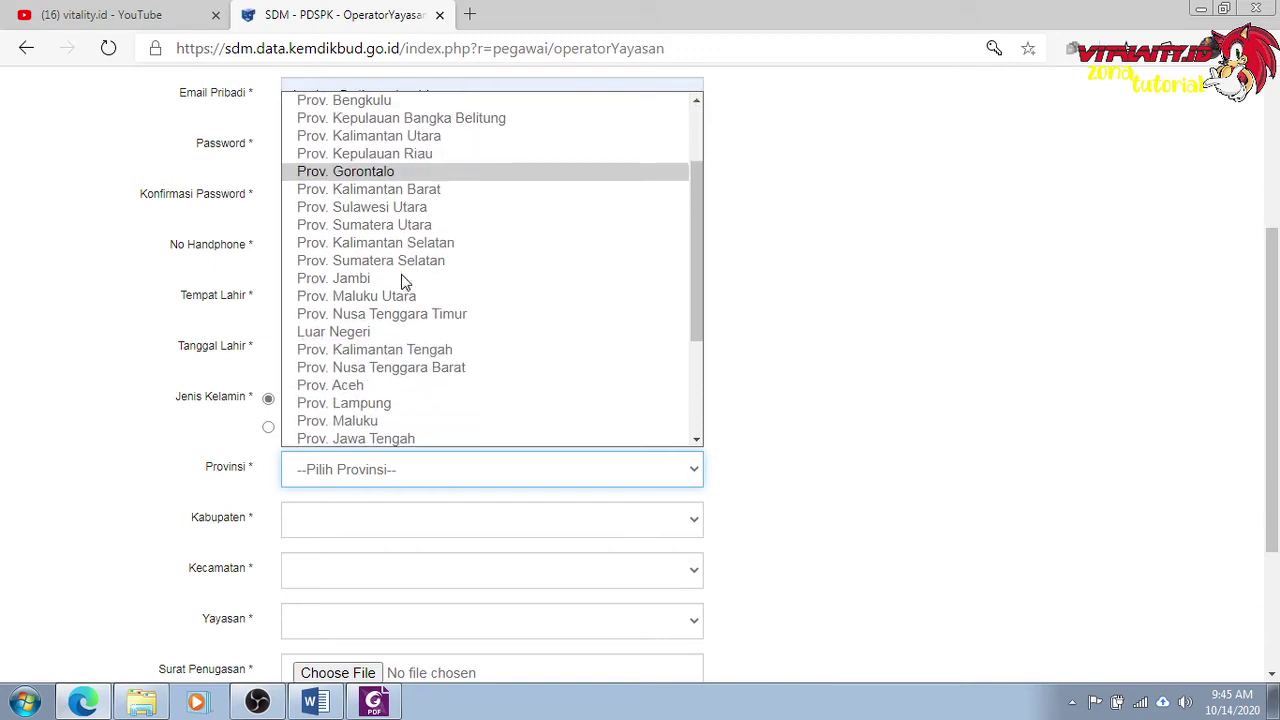
{"action": "left_click", "coordinate": [385, 440]}
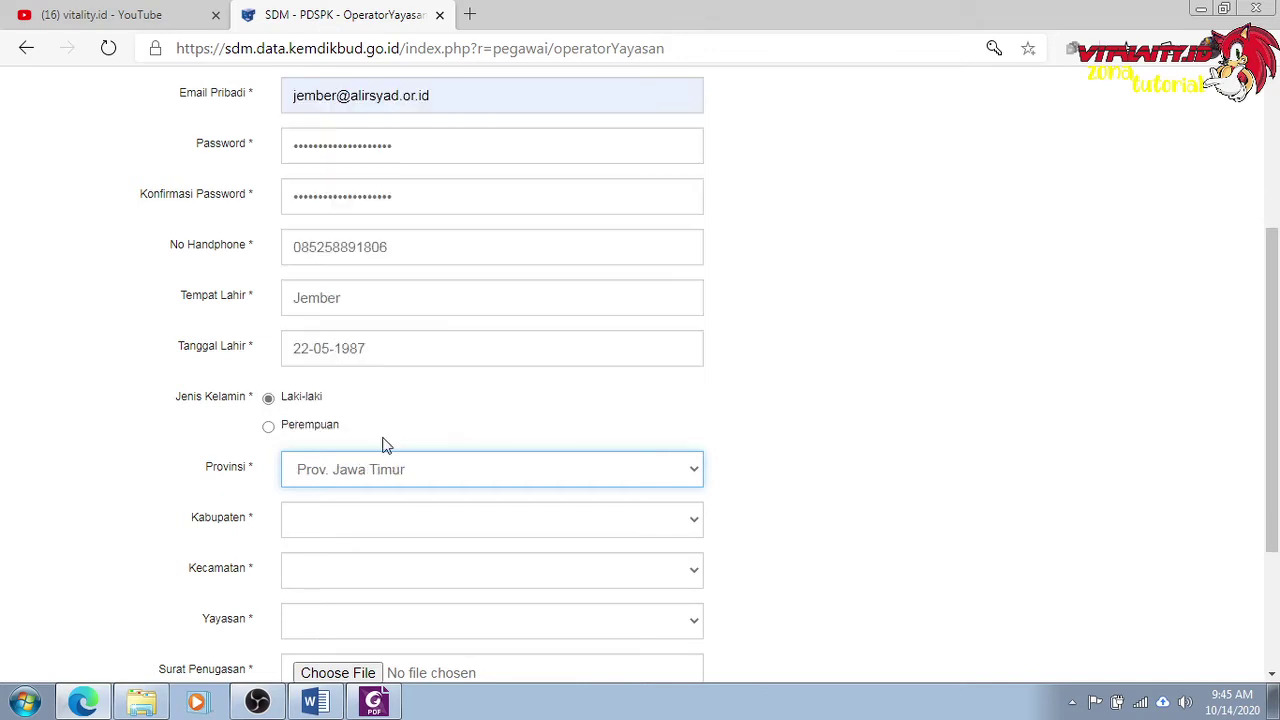
{"action": "scroll", "coordinate": [472, 362], "scroll_direction": "down", "scroll_amount": 2}
{"action": "left_click", "coordinate": [403, 440]}
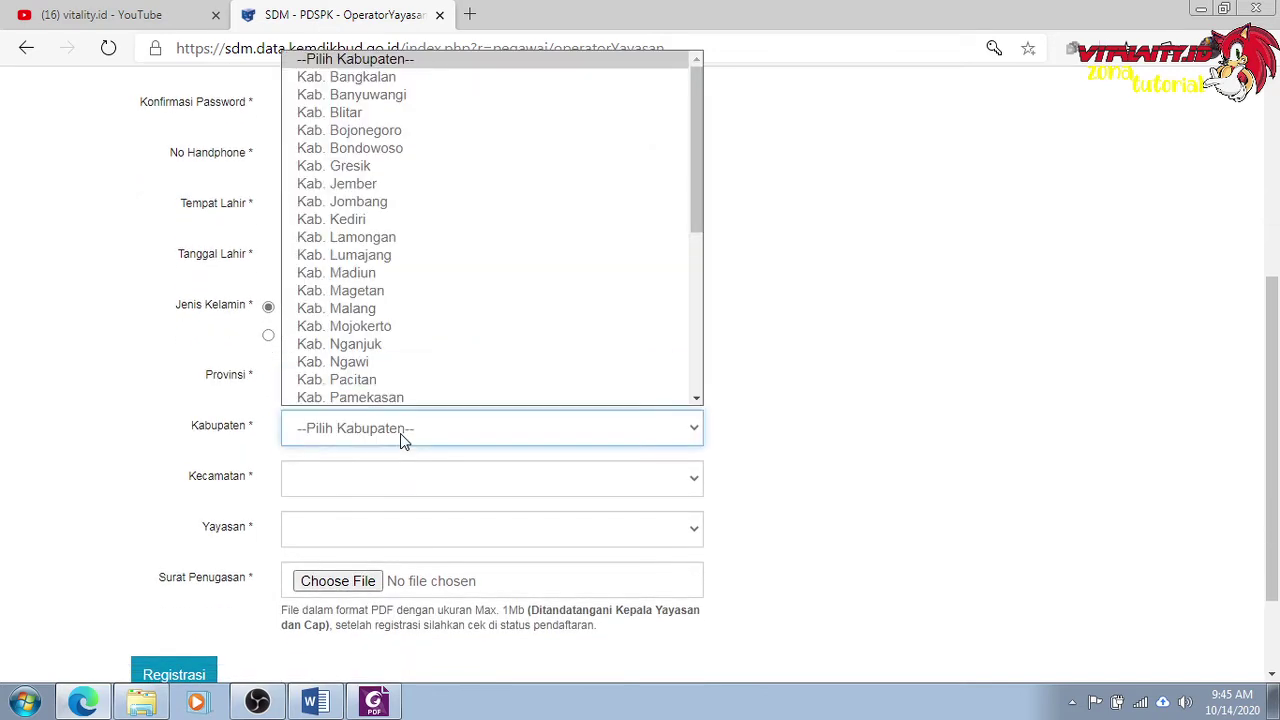
{"action": "left_click", "coordinate": [370, 185]}
{"action": "scroll", "coordinate": [420, 410], "scroll_direction": "down", "scroll_amount": 2}
{"action": "left_click", "coordinate": [374, 390]}
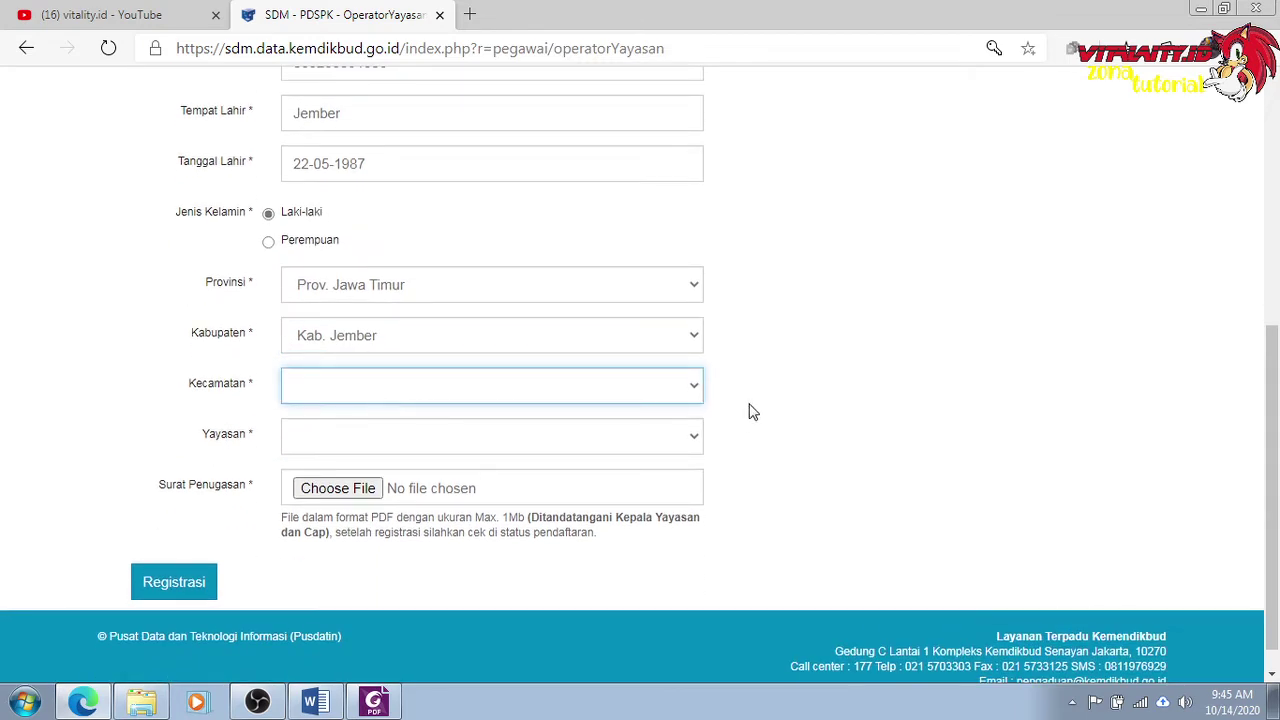
{"action": "left_click", "coordinate": [694, 391]}
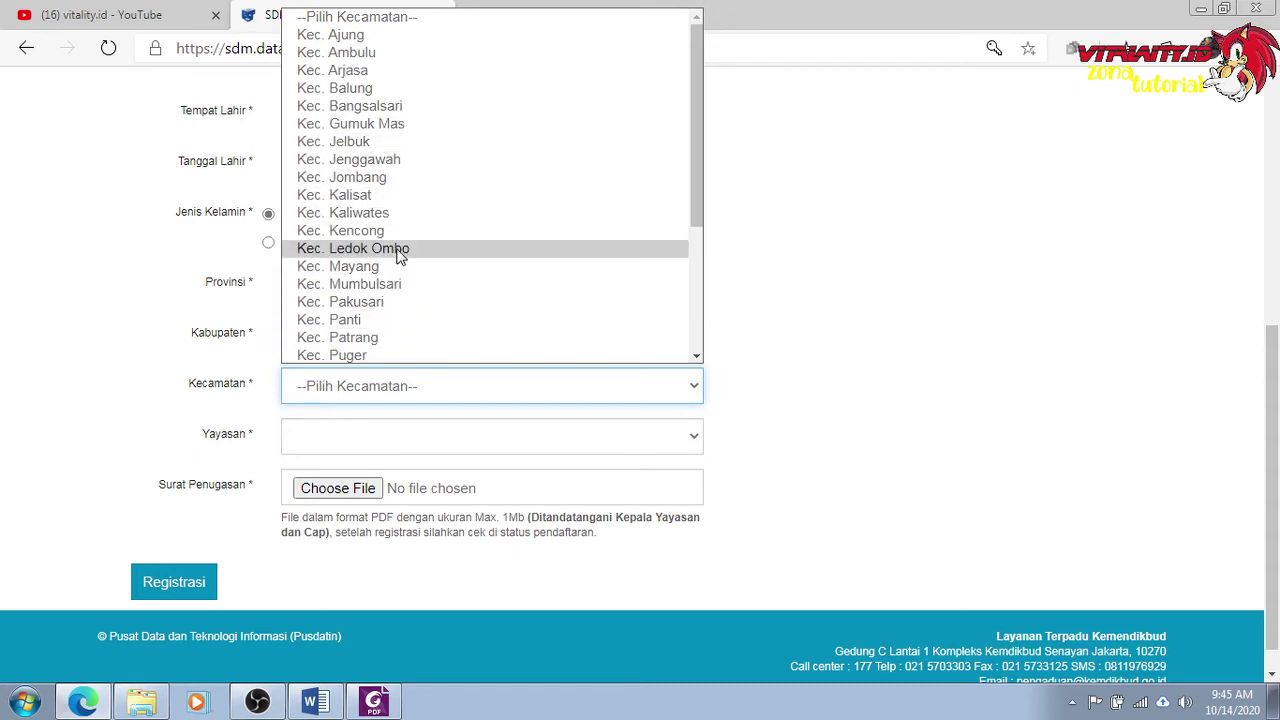
{"action": "scroll", "coordinate": [391, 134], "scroll_direction": "down", "scroll_amount": 1}
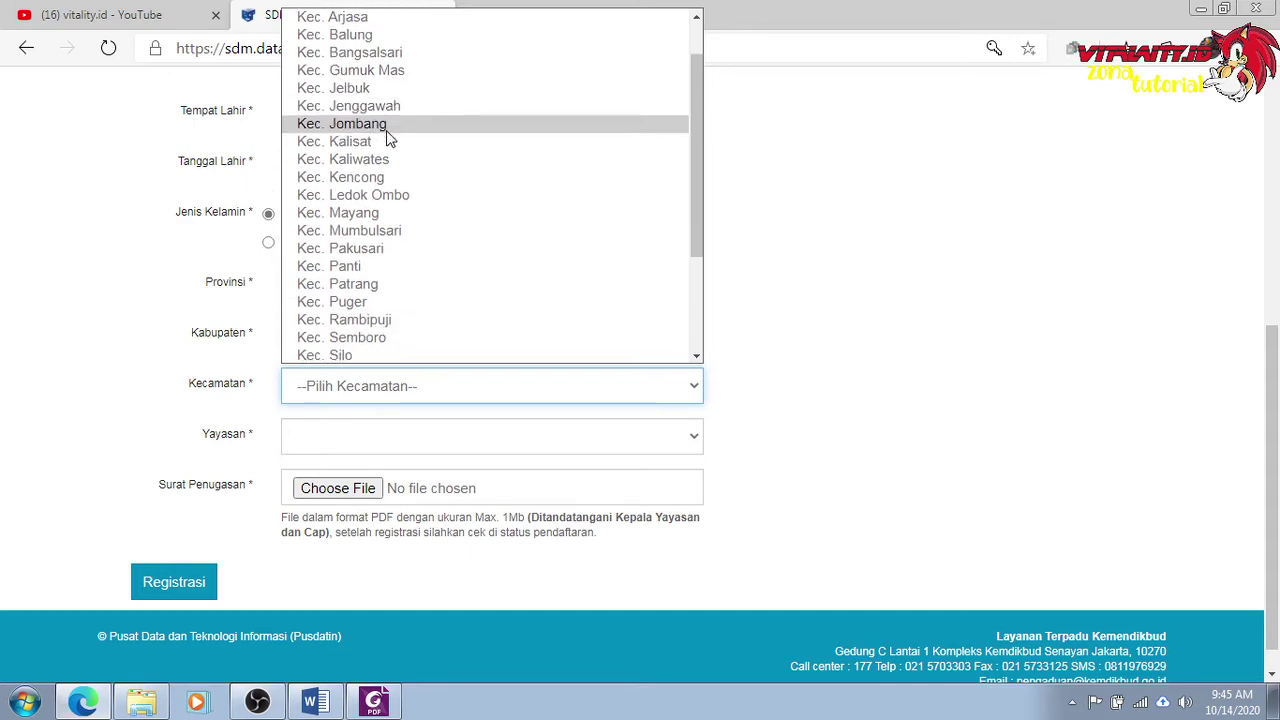
{"action": "scroll", "coordinate": [377, 340], "scroll_direction": "down", "scroll_amount": 1}
{"action": "scroll", "coordinate": [377, 344], "scroll_direction": "down", "scroll_amount": 1}
{"action": "left_click", "coordinate": [378, 347]}
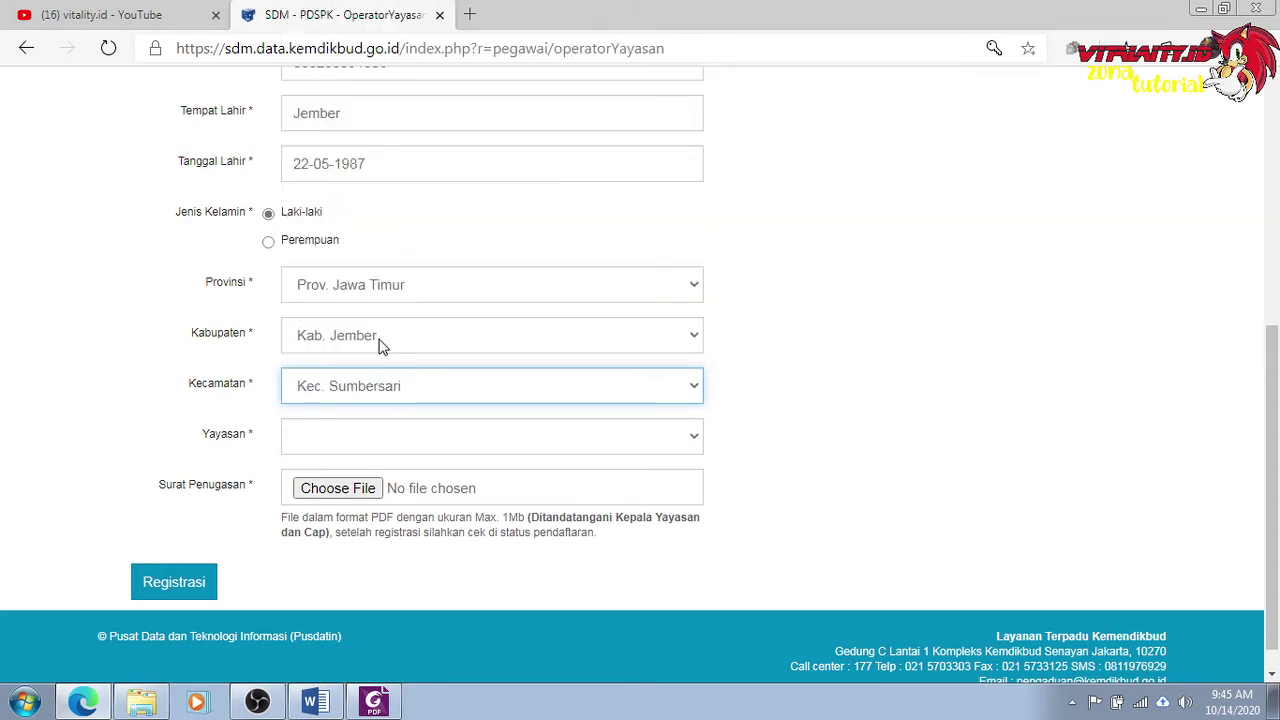
Pick AN1888 - YAY Al Irsyad Al Islamiyyah Jember from the Yayasan list.
{"action": "left_click", "coordinate": [388, 437]}
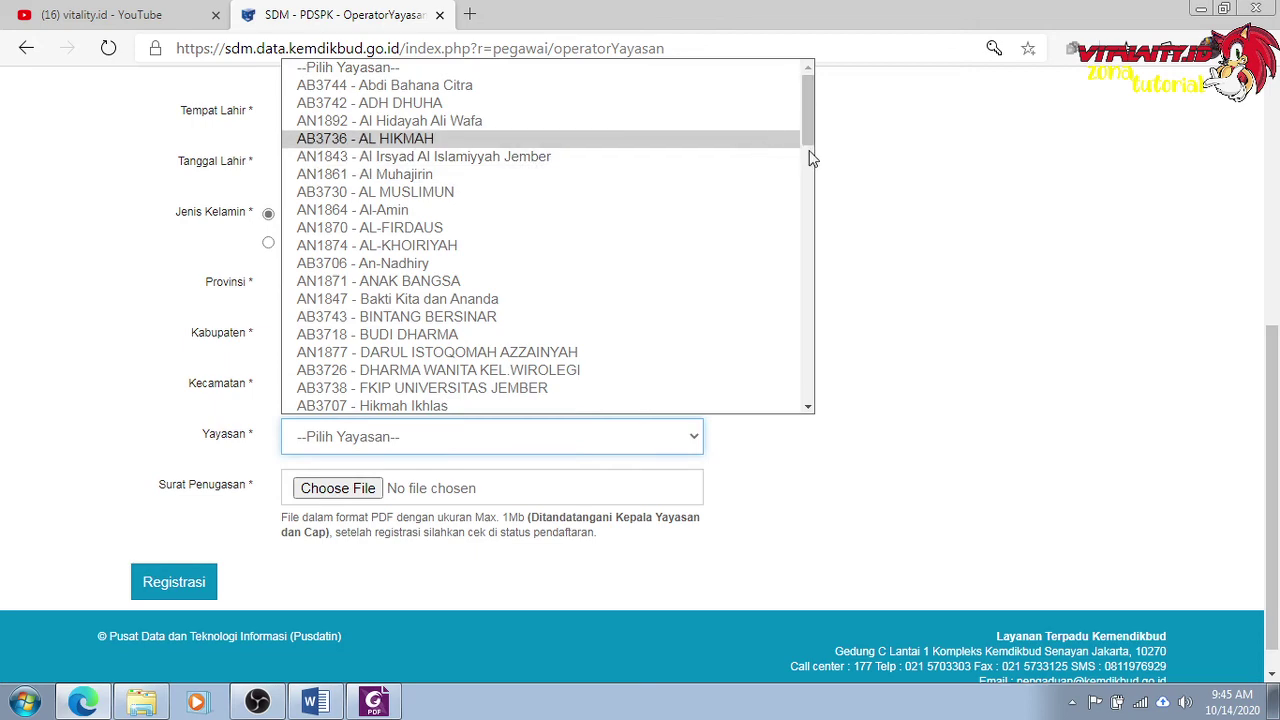
{"action": "left_click_drag", "start_coordinate": [808, 157], "coordinate": [805, 302]}
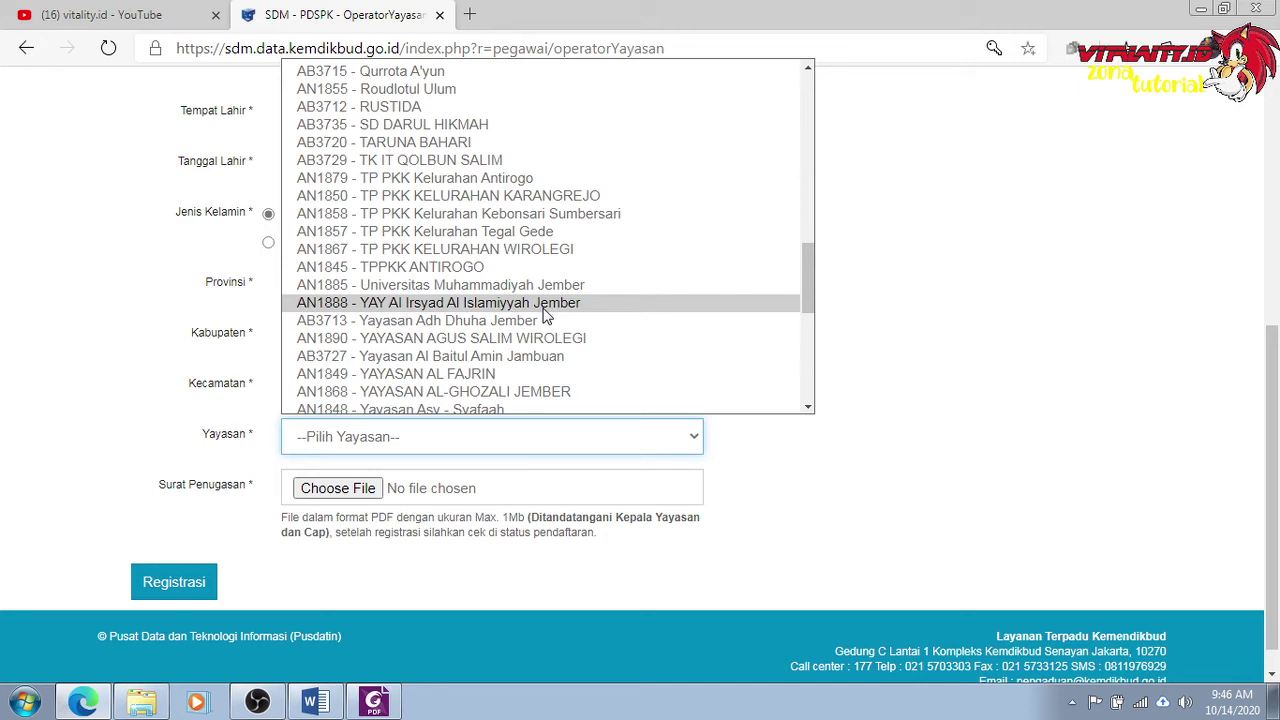
{"action": "left_click", "coordinate": [546, 316]}
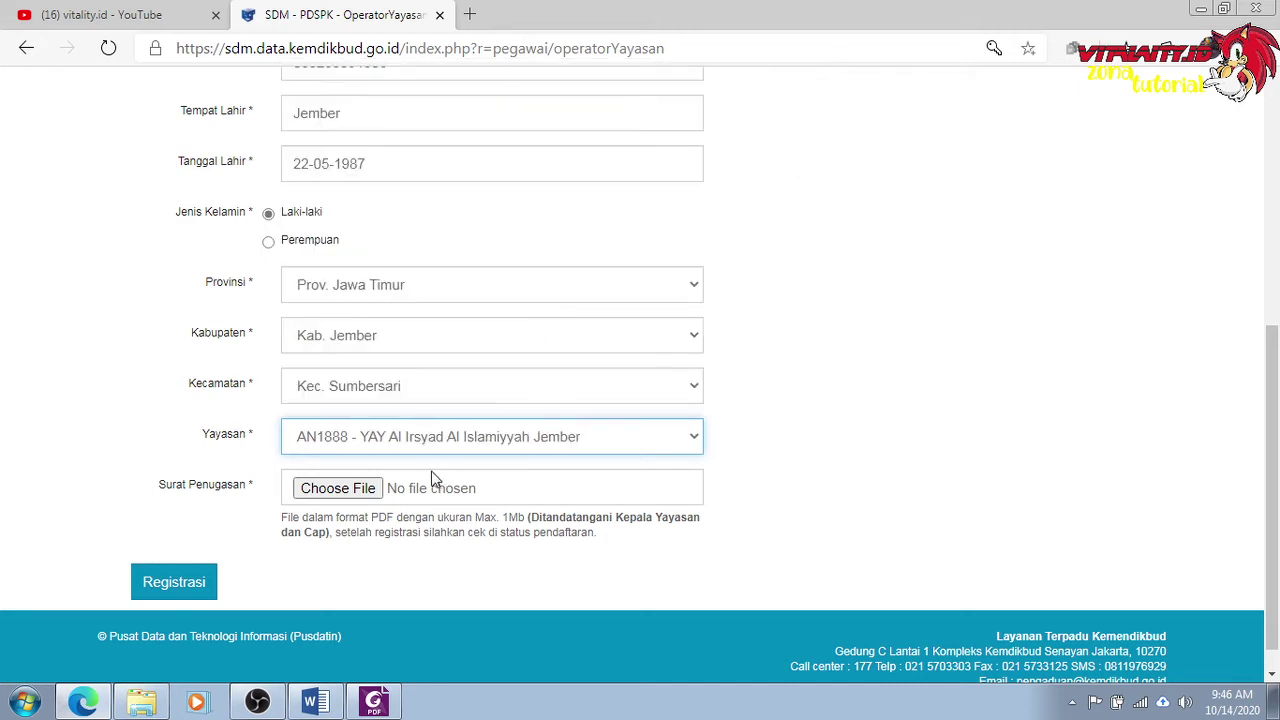
Attach SK Pengankatan Yayasan.pdf from the Sekretaris Cabang folder and submit the registration.
{"action": "left_click", "coordinate": [338, 489]}
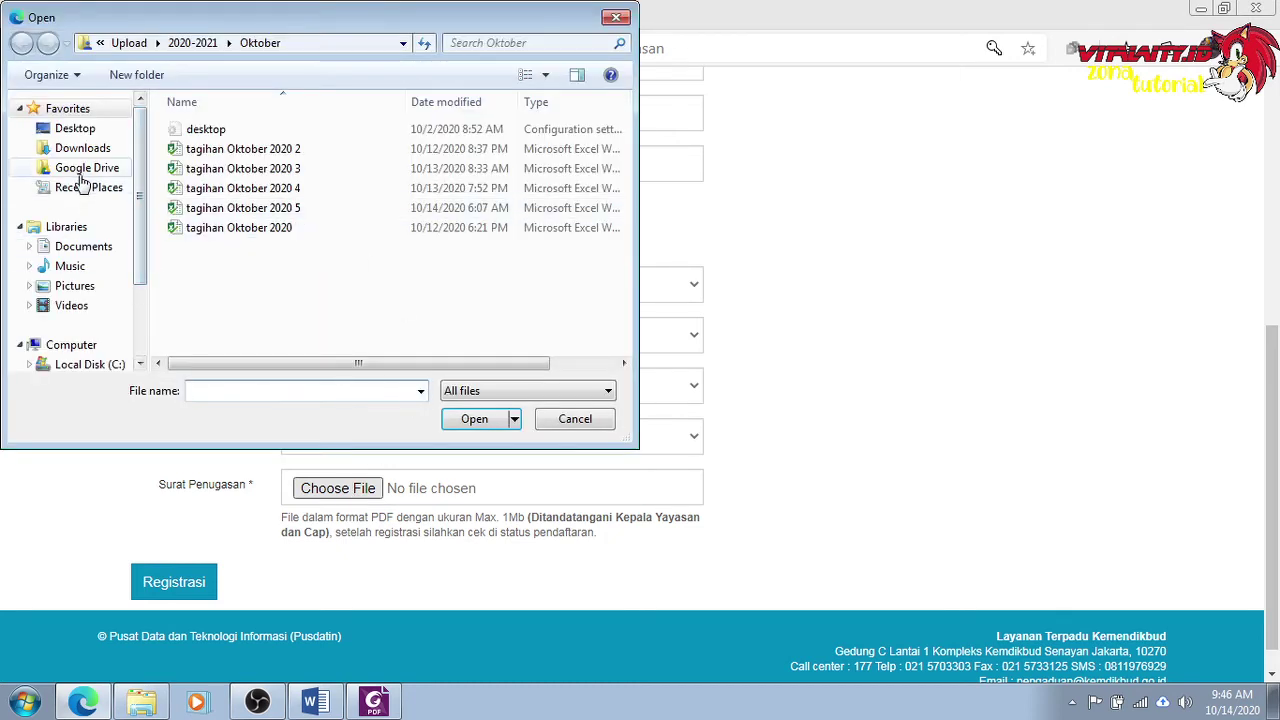
{"action": "left_click", "coordinate": [80, 168]}
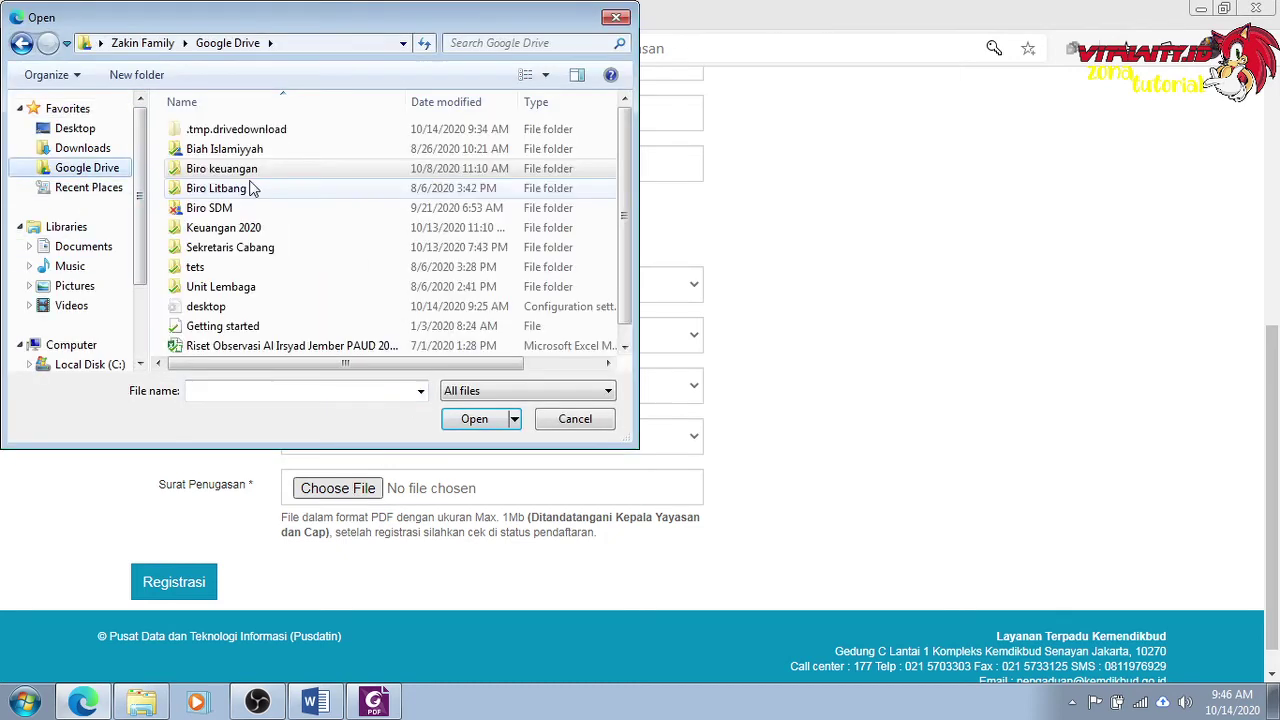
{"action": "double_click", "coordinate": [224, 248]}
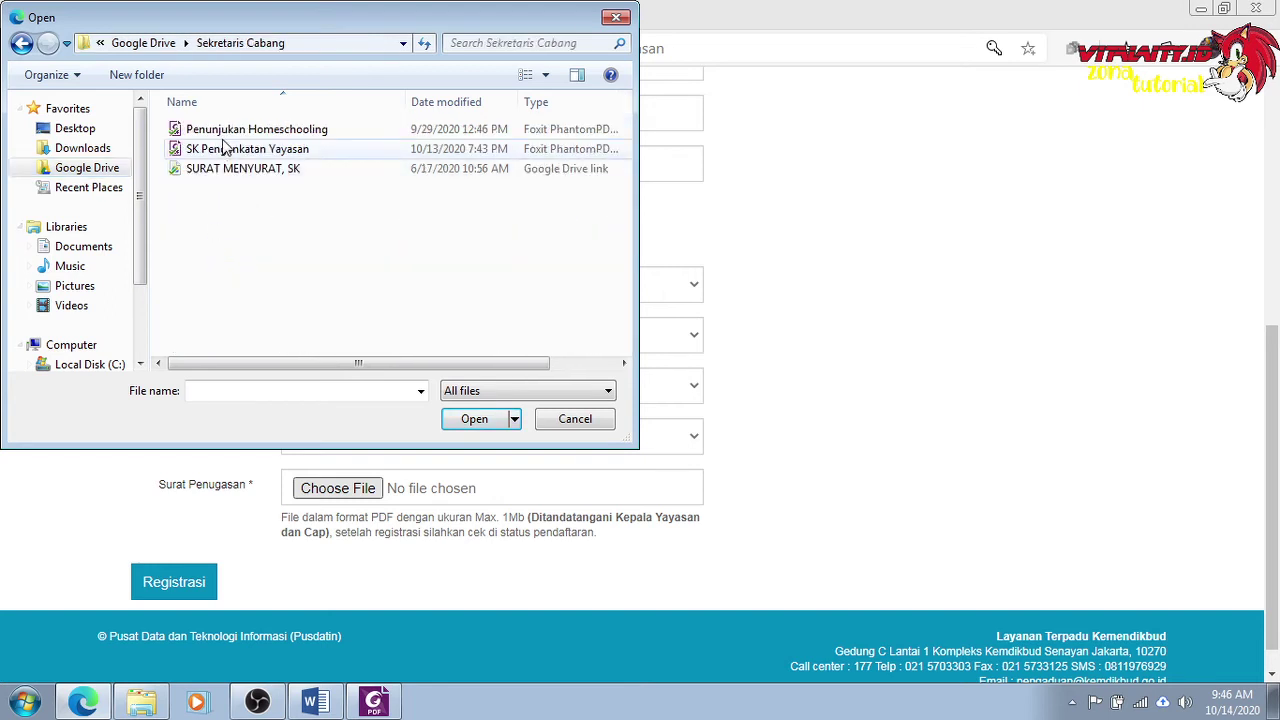
{"action": "double_click", "coordinate": [230, 149]}
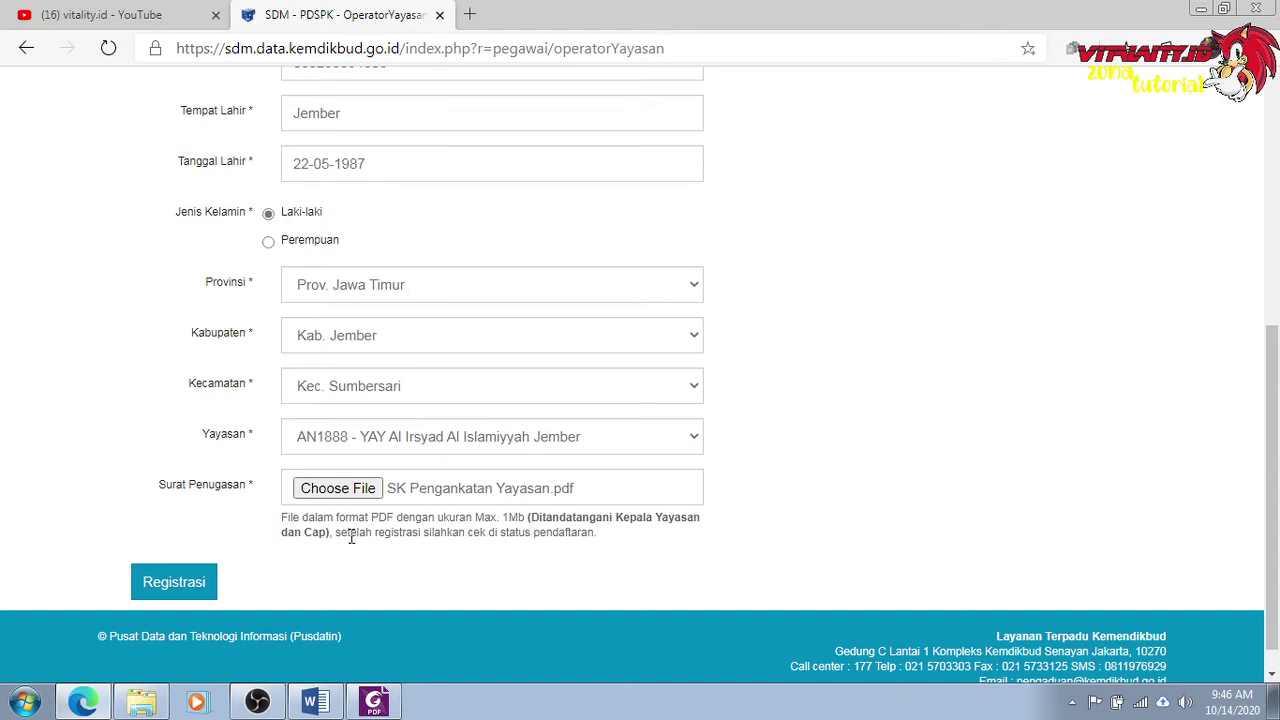
{"action": "left_click", "coordinate": [196, 585]}
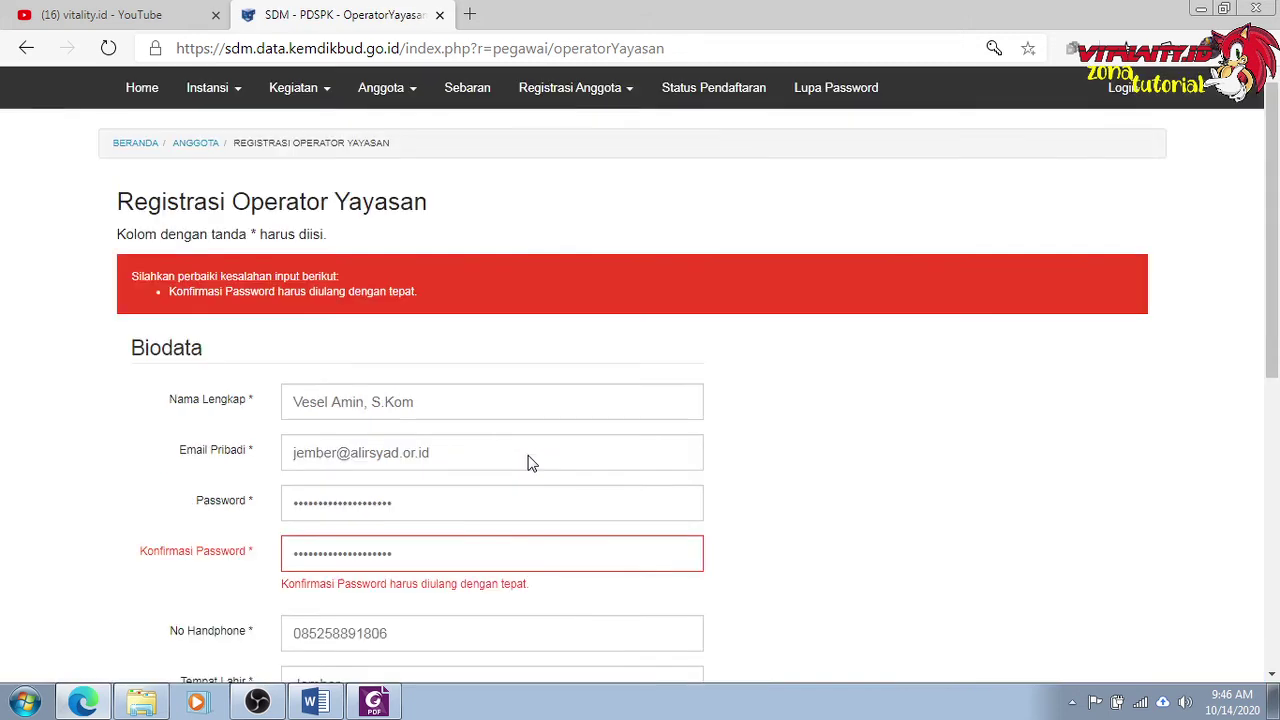
Replace the password and clear and retype the Konfirmasi Password entry.
{"action": "left_click_drag", "start_coordinate": [428, 500], "coordinate": [224, 505]}
{"action": "type", "text": "•••"}
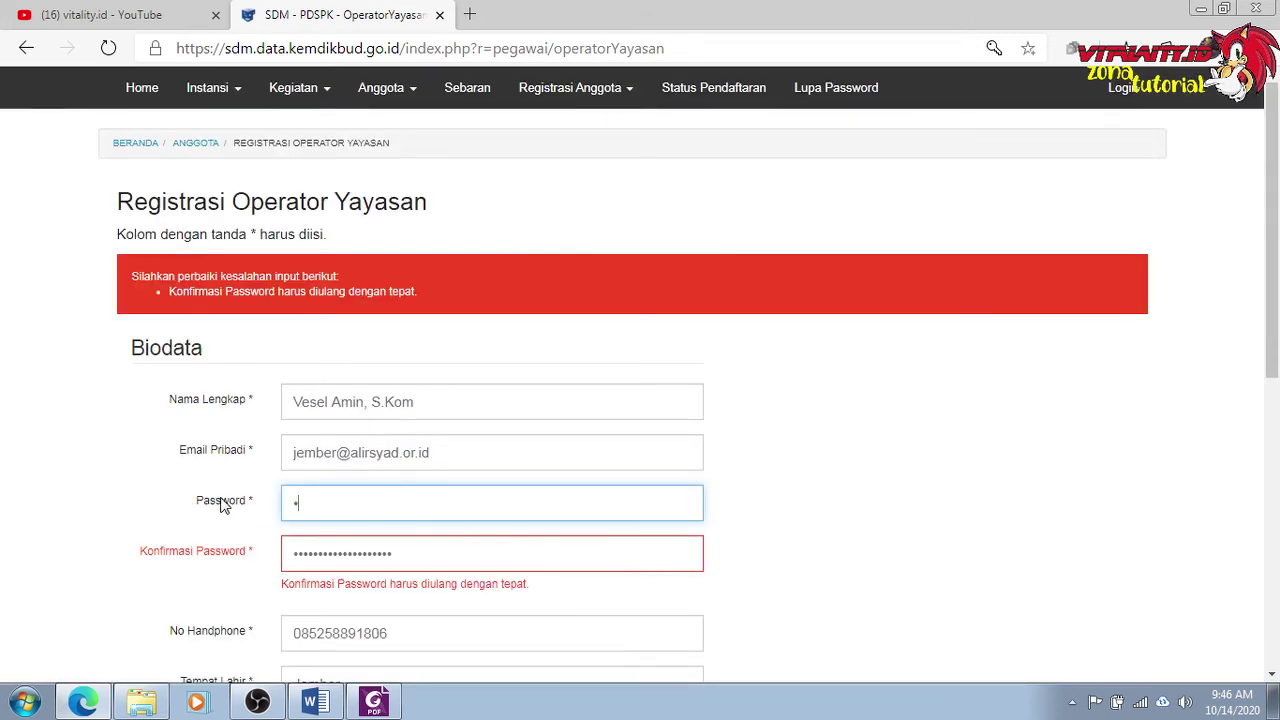
{"action": "type", "text": "•••••••••••••••••"}
{"action": "key", "text": "Tab"}
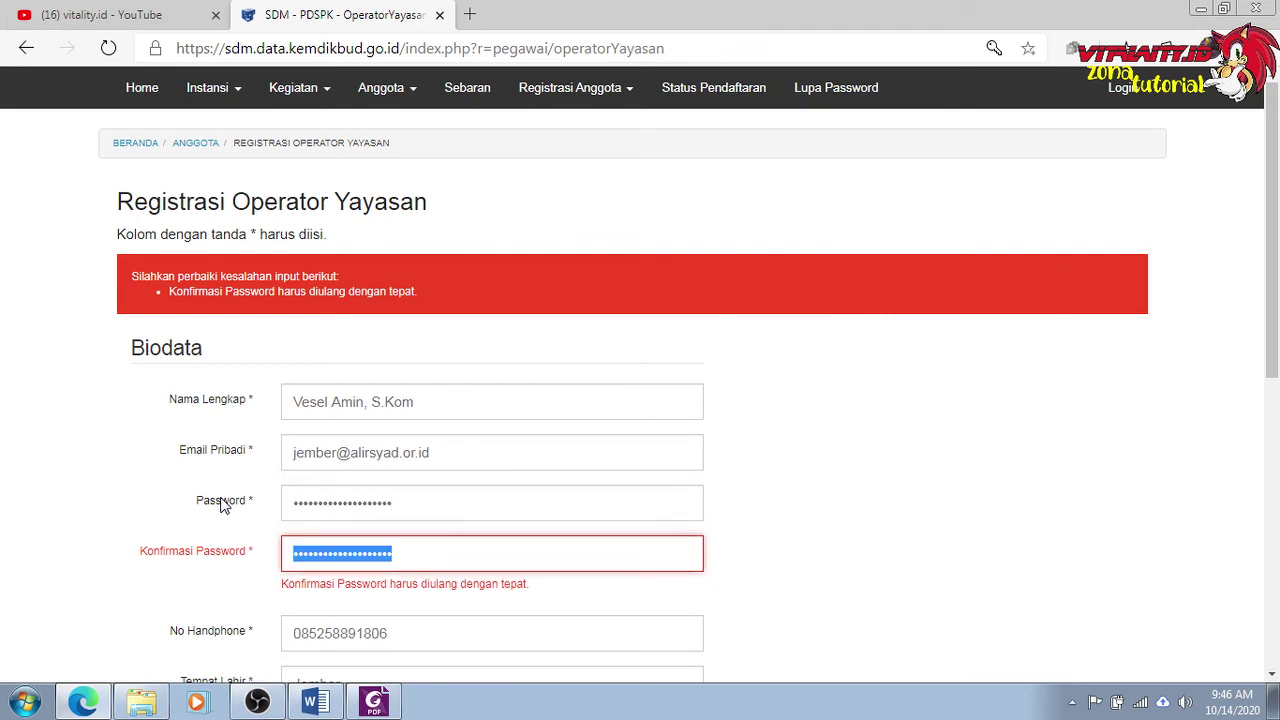
{"action": "key", "text": "BackSpace"}
{"action": "type", "text": "•"}
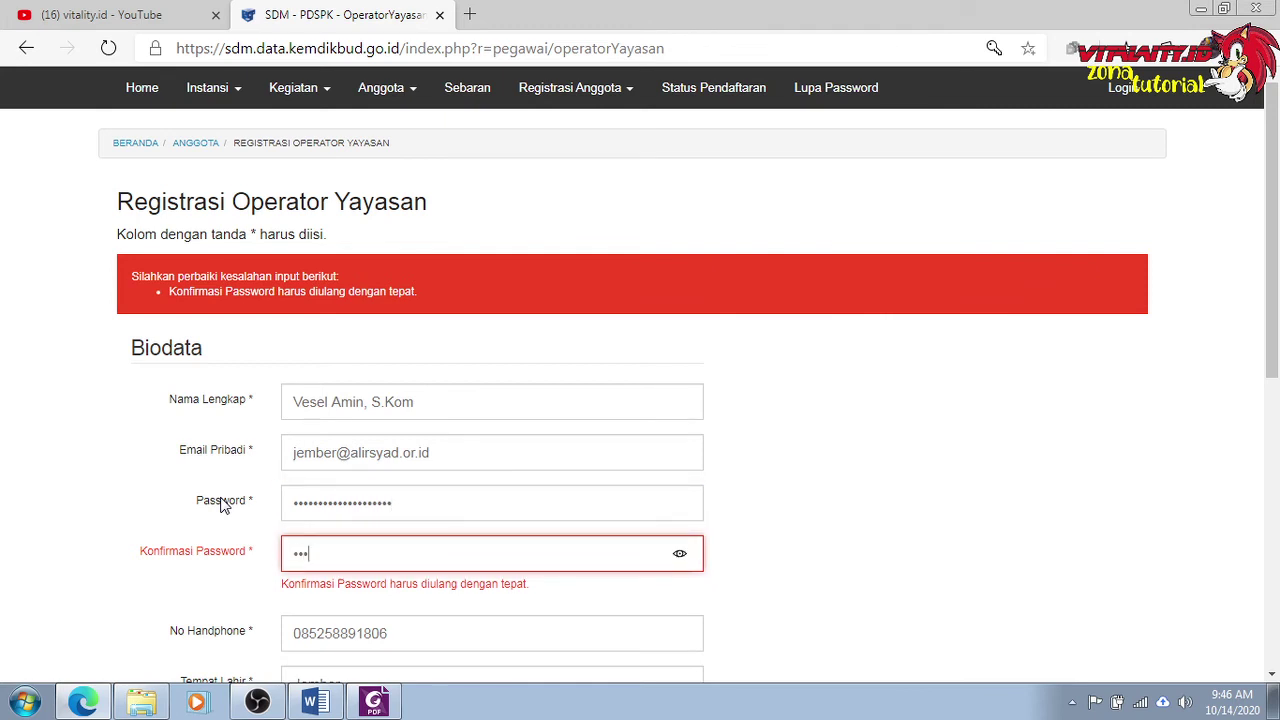
{"action": "type", "text": "•••••••••••••••••"}
Reselect Prov. Jawa Timur, Kab. Jember and Kec. Sumbersari as the location.
{"action": "scroll", "coordinate": [240, 515], "scroll_direction": "down", "scroll_amount": 6}
{"action": "left_click", "coordinate": [377, 262]}
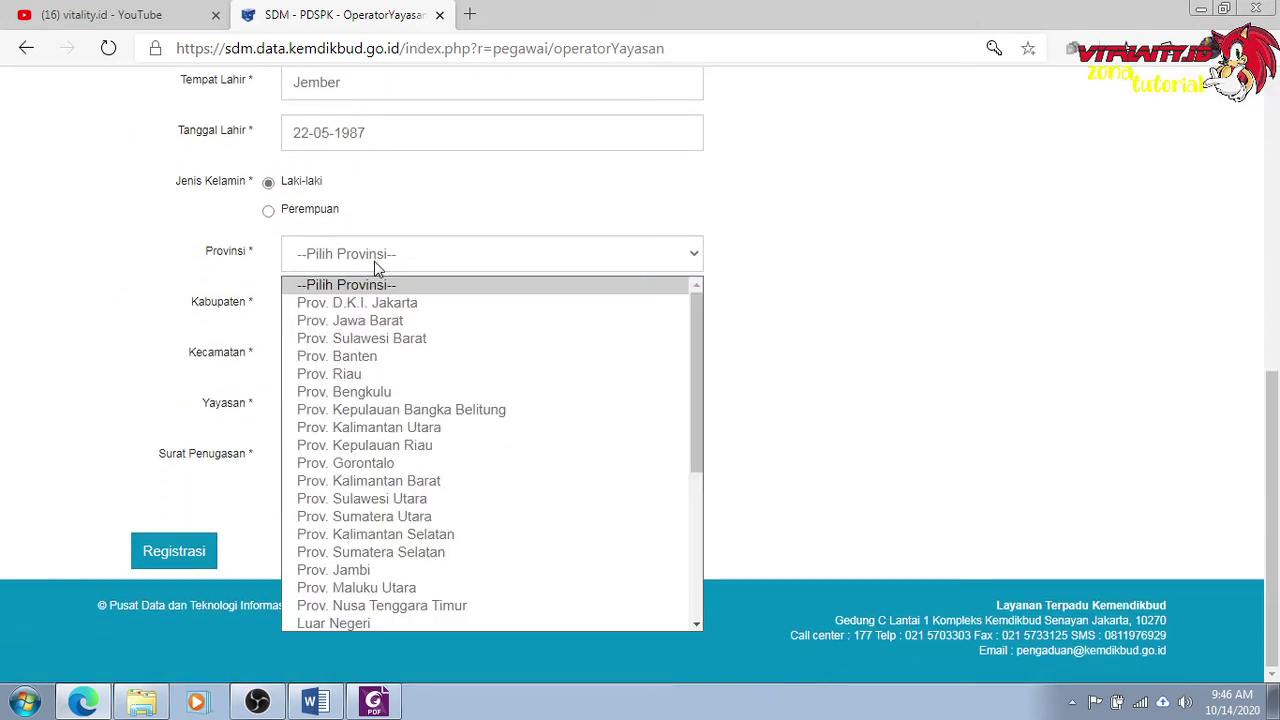
{"action": "scroll", "coordinate": [360, 525], "scroll_direction": "down", "scroll_amount": 5}
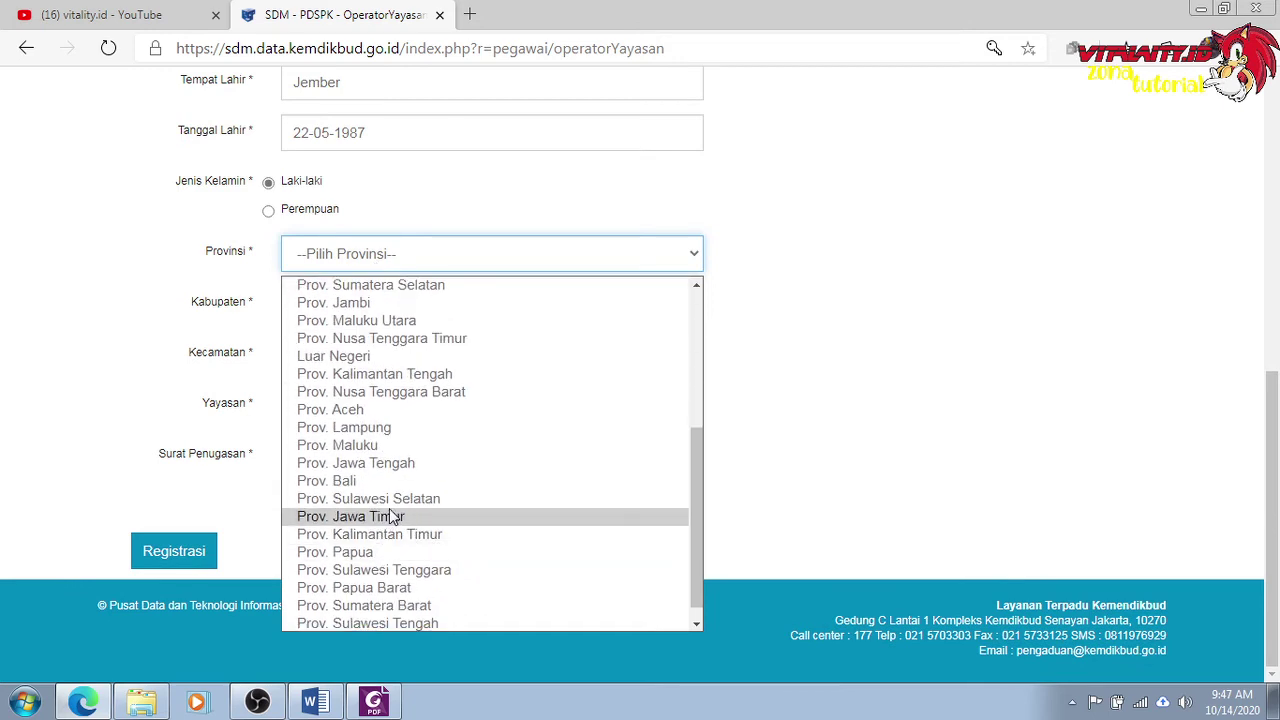
{"action": "left_click", "coordinate": [380, 518]}
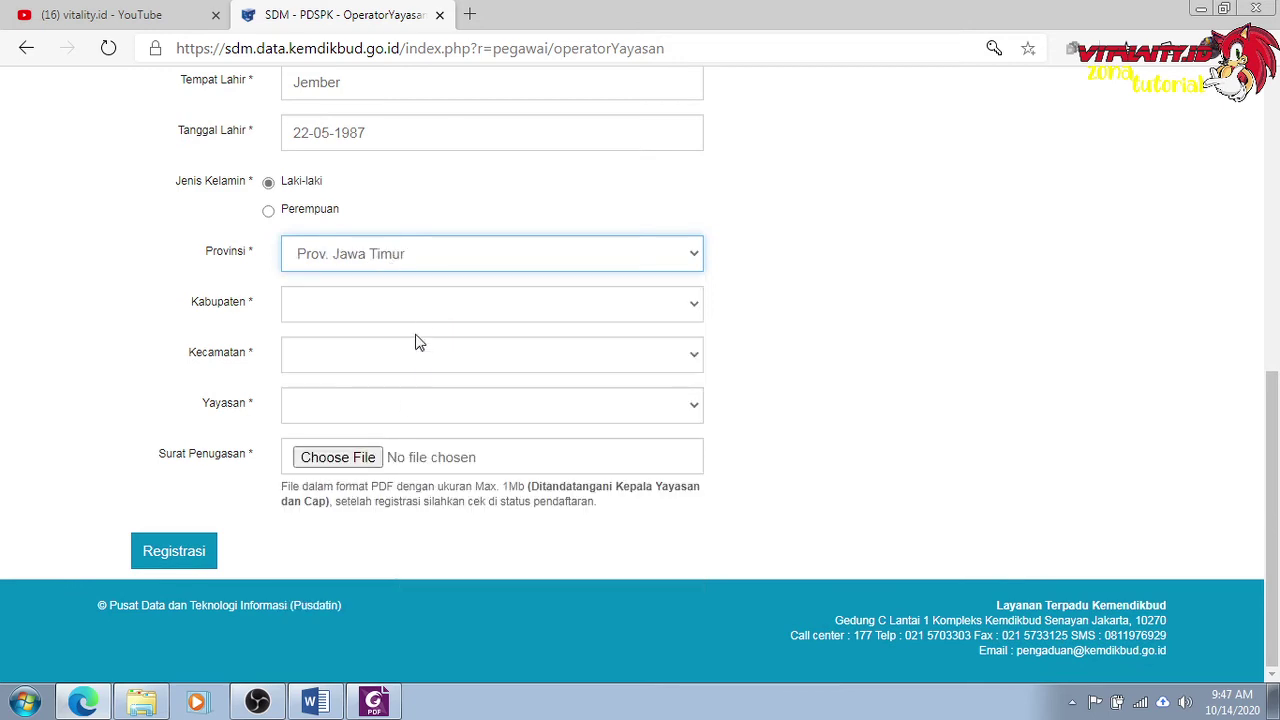
{"action": "left_click", "coordinate": [430, 310]}
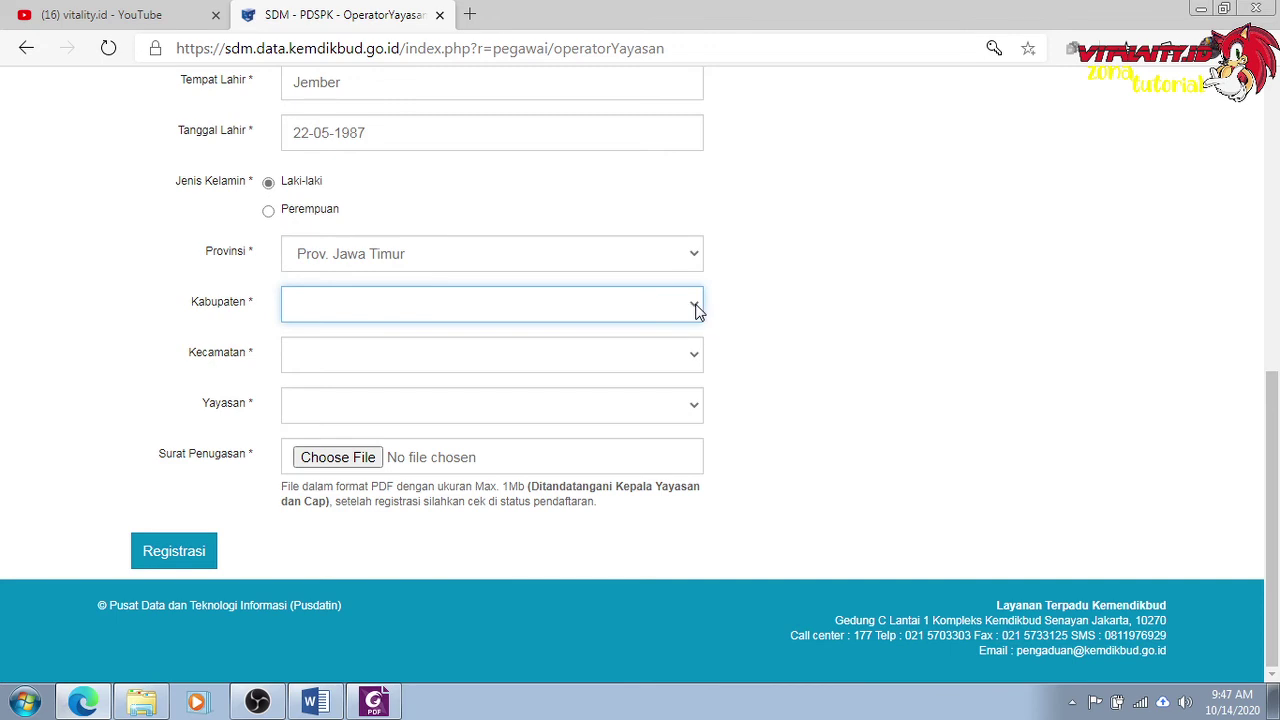
{"action": "left_click", "coordinate": [588, 304]}
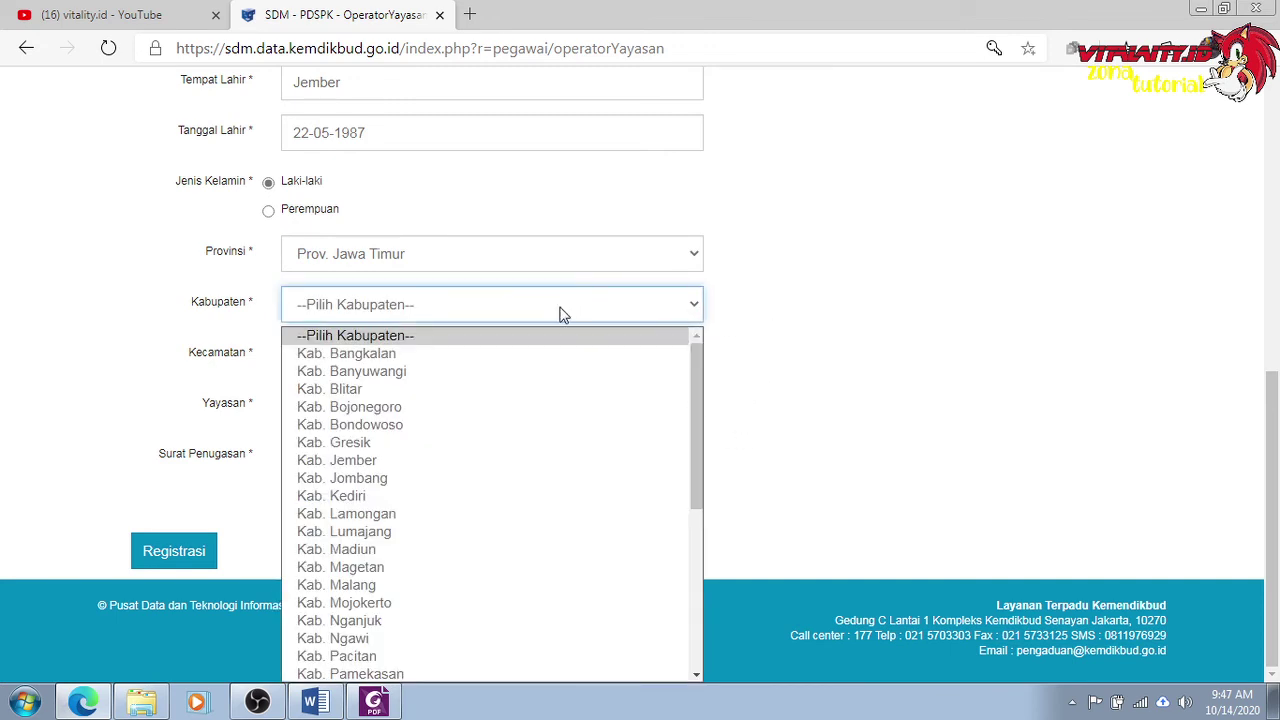
{"action": "left_click", "coordinate": [360, 460]}
{"action": "left_click", "coordinate": [400, 352]}
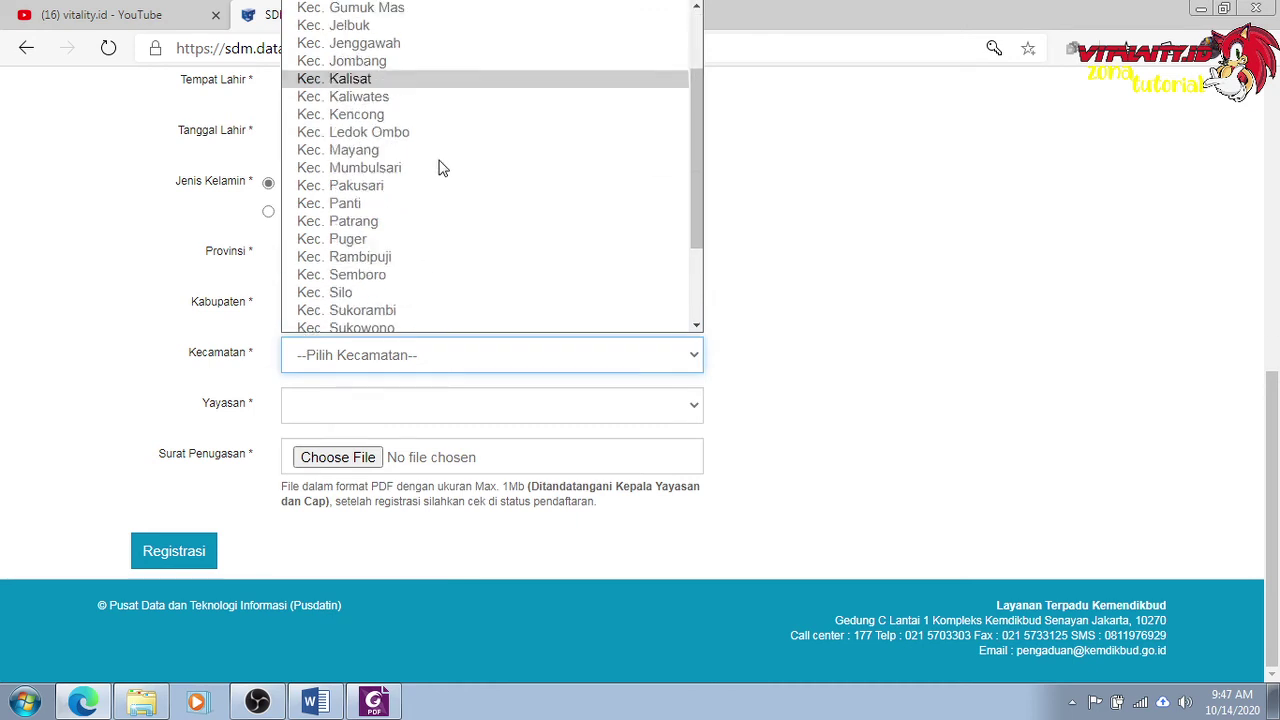
{"action": "scroll", "coordinate": [380, 263], "scroll_direction": "down", "scroll_amount": 2}
{"action": "left_click", "coordinate": [371, 280]}
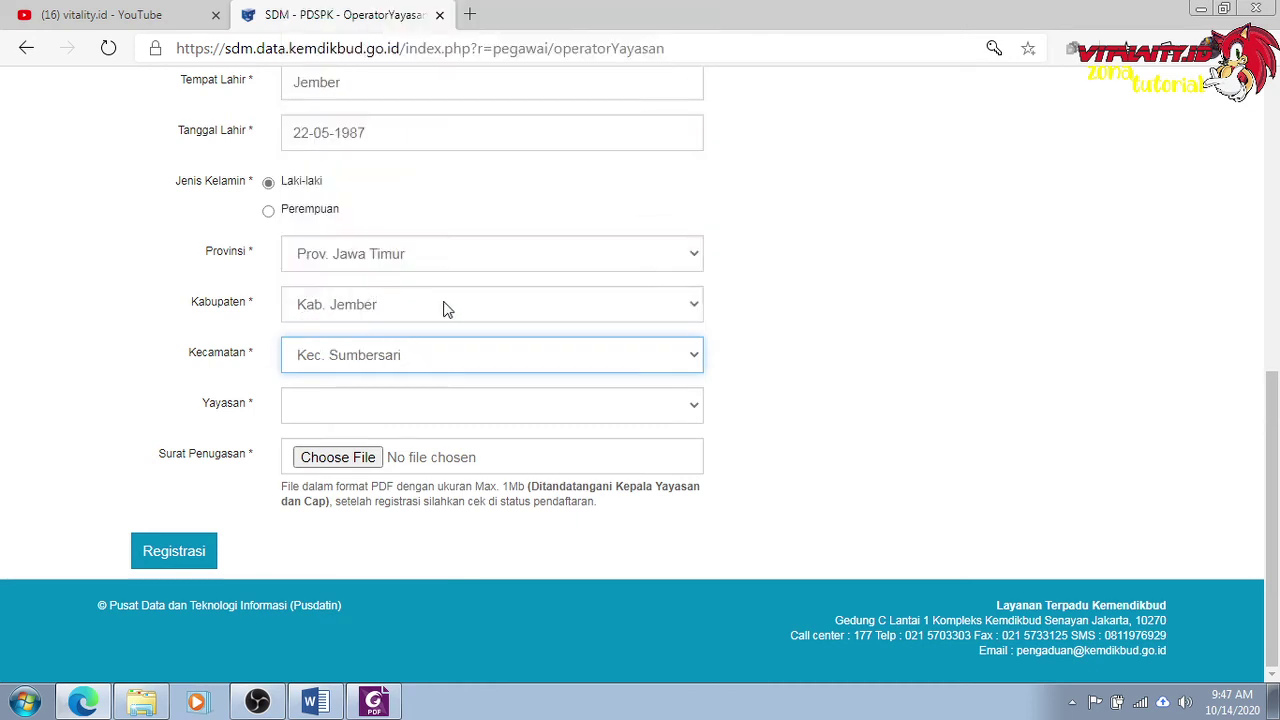
Reselect AN1888 - YAY Al Irsyad Al Islamiyyah Jember as the foundation.
{"action": "left_click", "coordinate": [396, 404]}
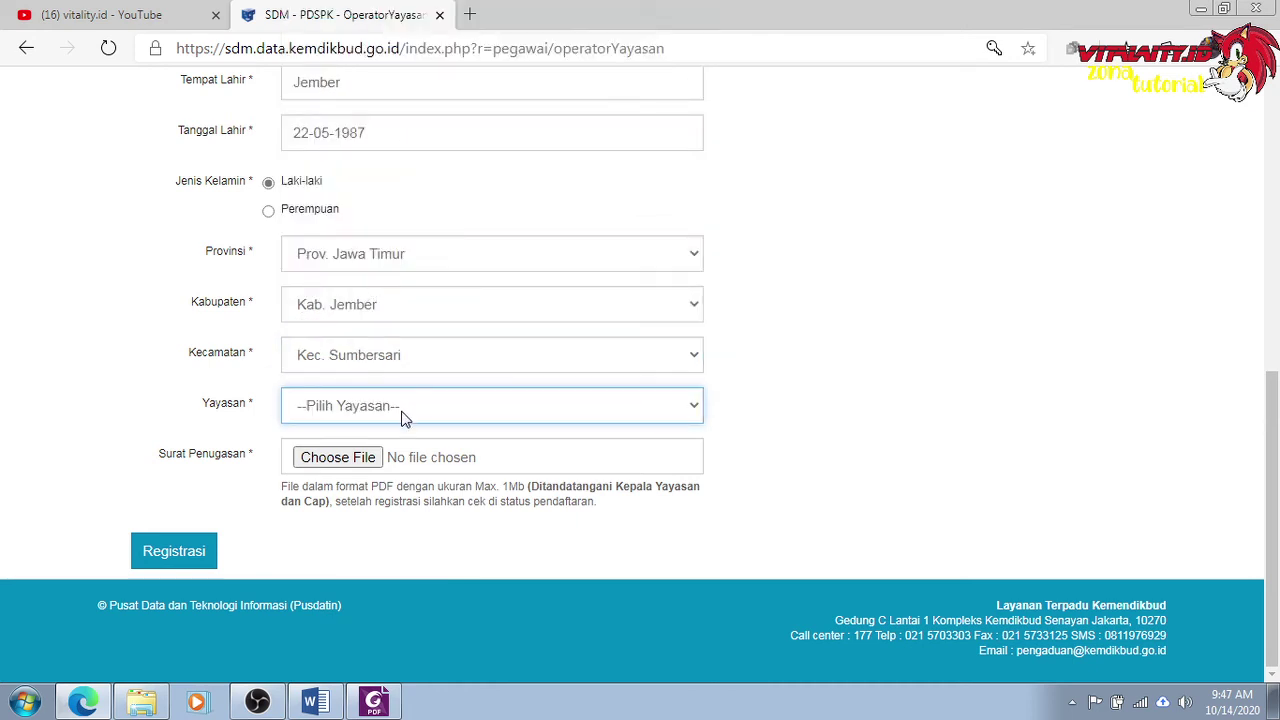
{"action": "left_click", "coordinate": [694, 410]}
{"action": "scroll", "coordinate": [571, 260], "scroll_direction": "down", "scroll_amount": 8}
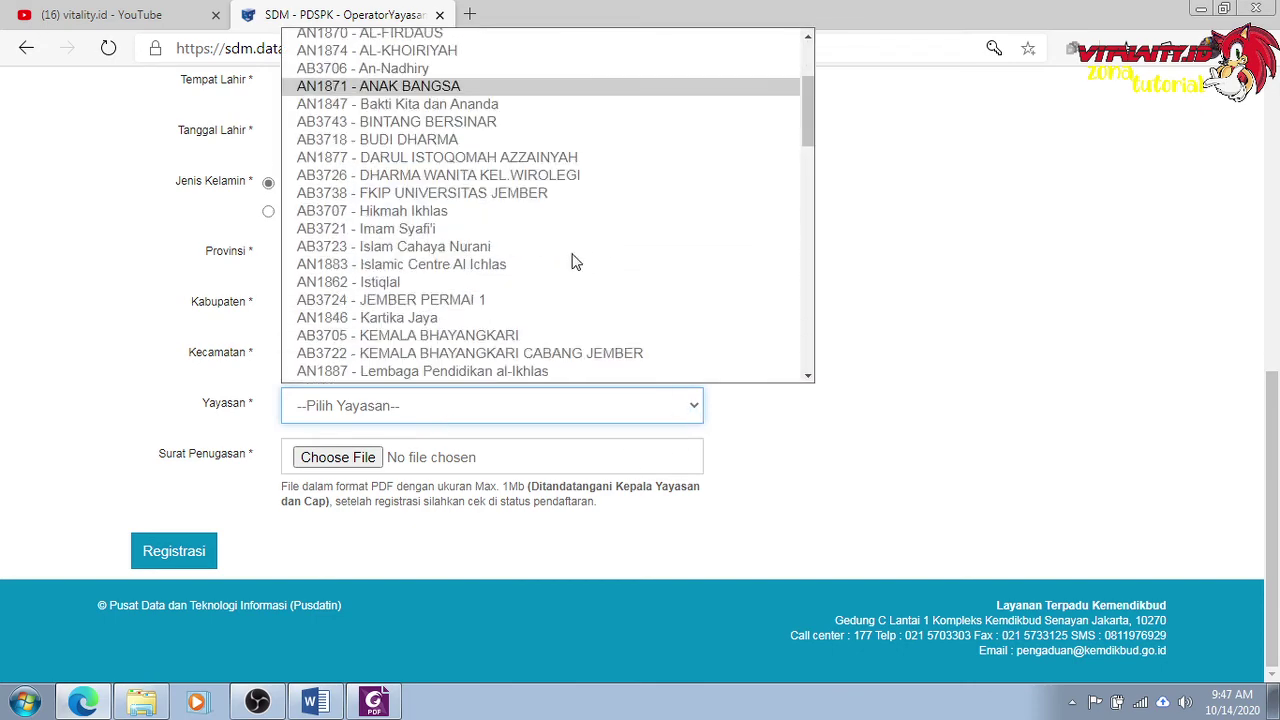
{"action": "scroll", "coordinate": [571, 260], "scroll_direction": "down", "scroll_amount": 5}
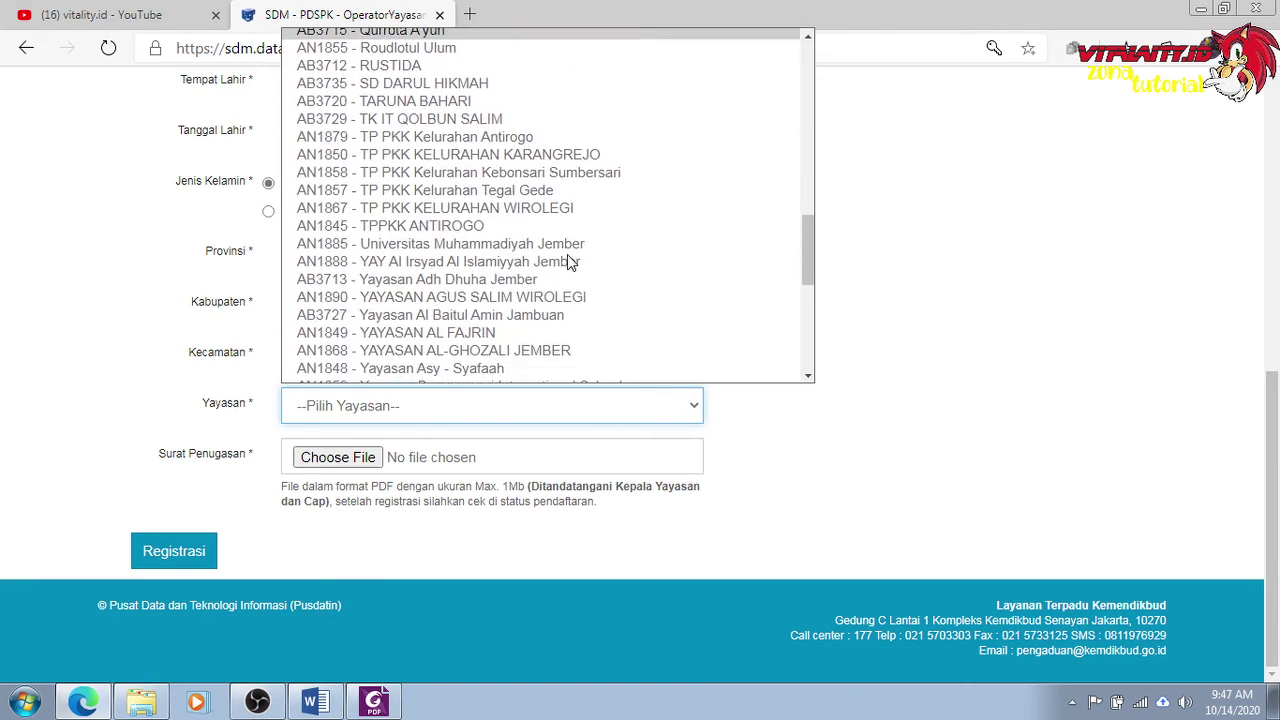
{"action": "left_click", "coordinate": [440, 214]}
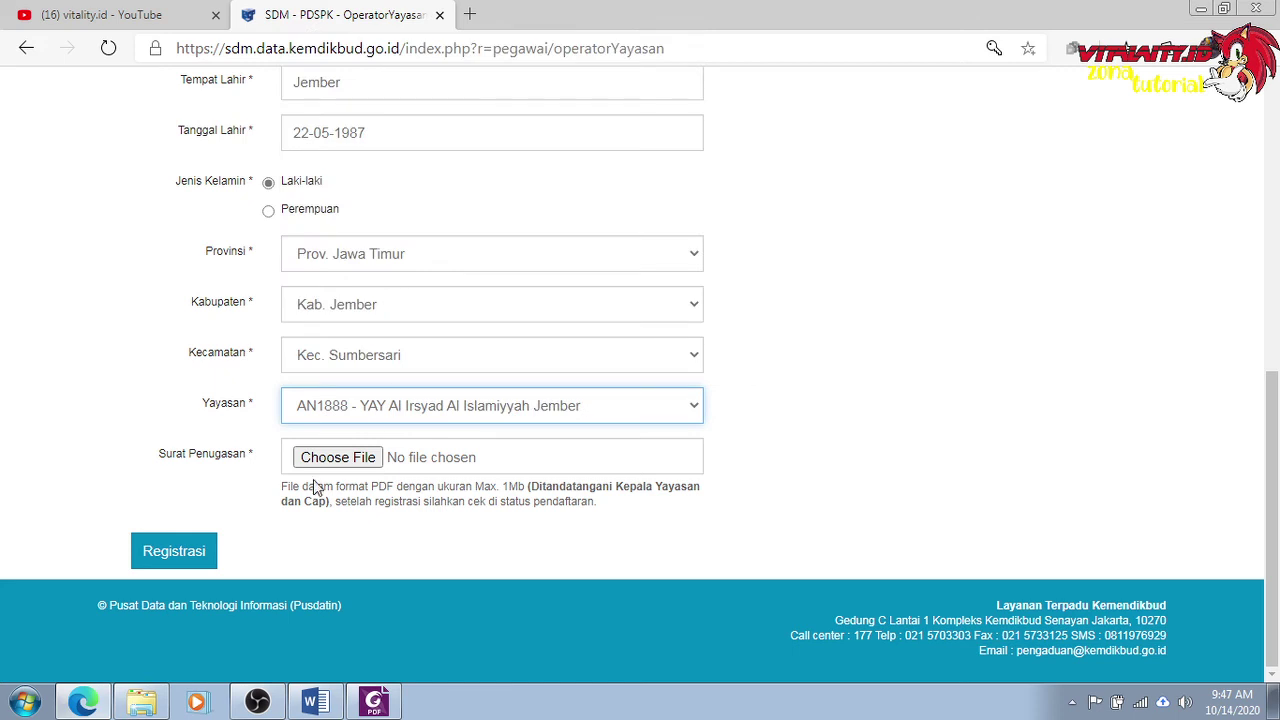
Re-select the SK Pengankatan Yayasan.pdf assignment letter and resubmit with Registrasi.
{"action": "left_click", "coordinate": [338, 458]}
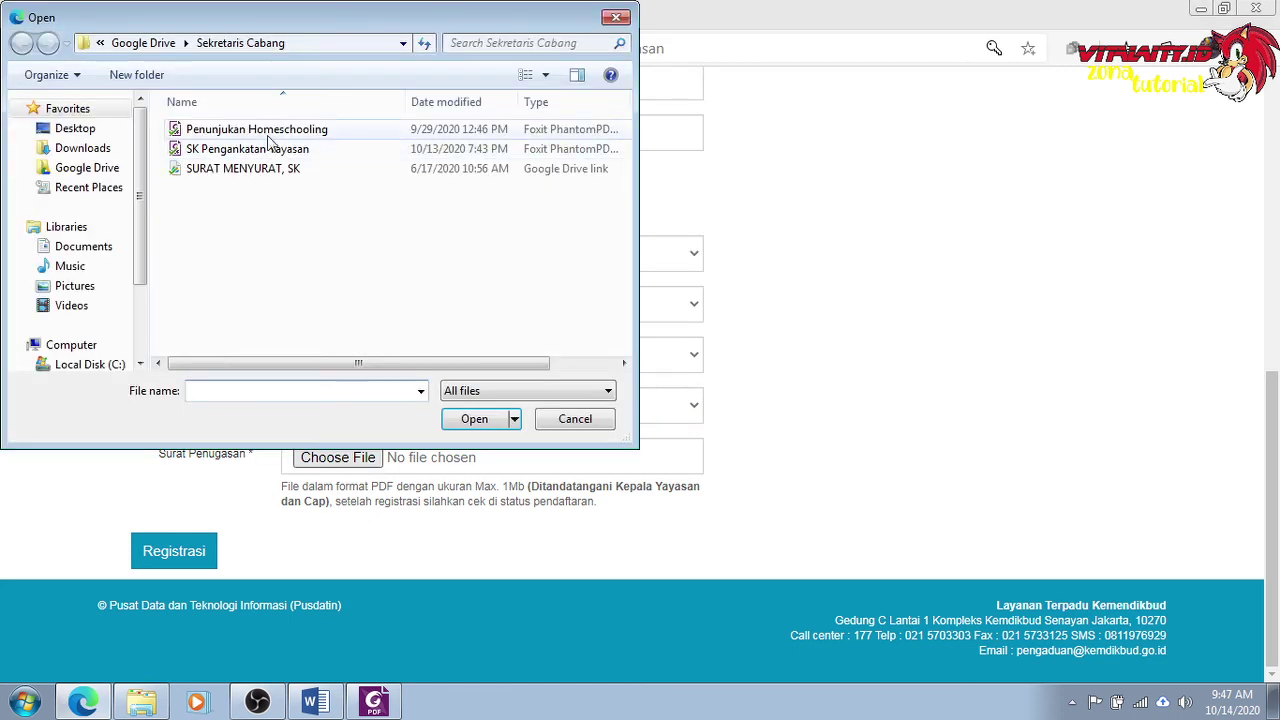
{"action": "key", "text": "Escape"}
{"action": "left_click", "coordinate": [166, 552]}
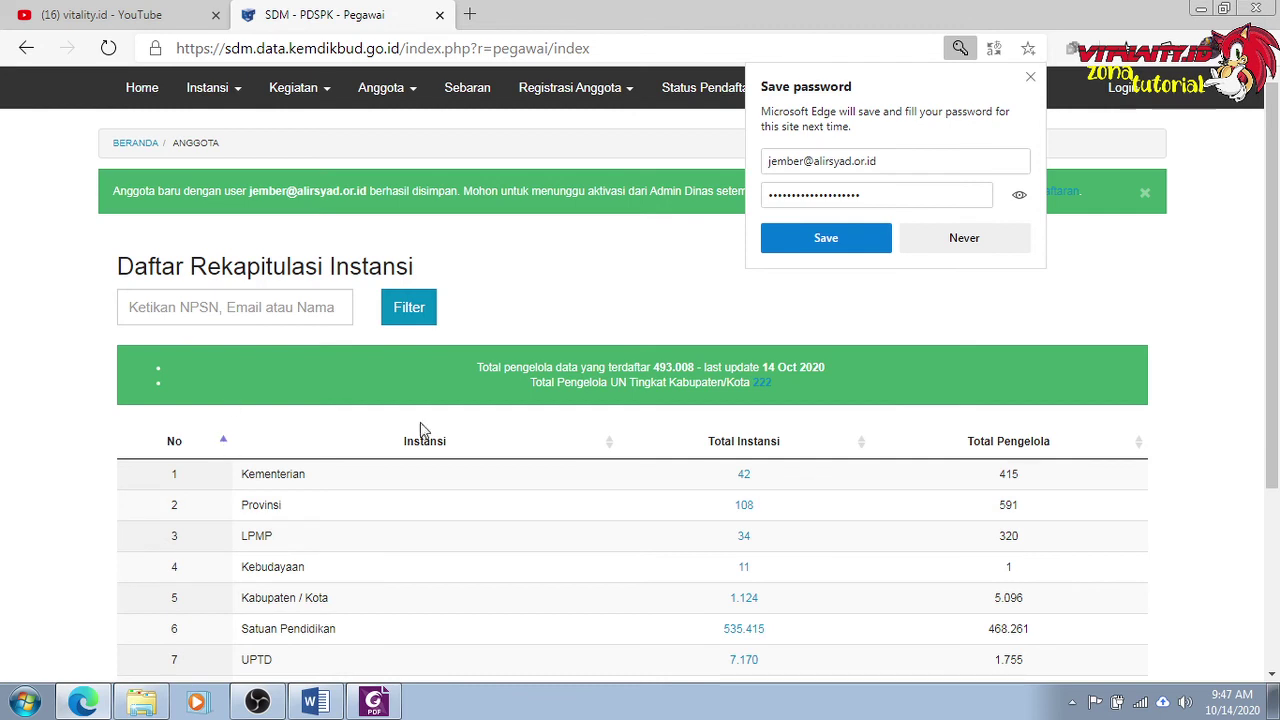
Decline Edge's password save, then run Cek Status Pendaftaran for the registered Email Pribadi address.
{"action": "left_click", "coordinate": [936, 240]}
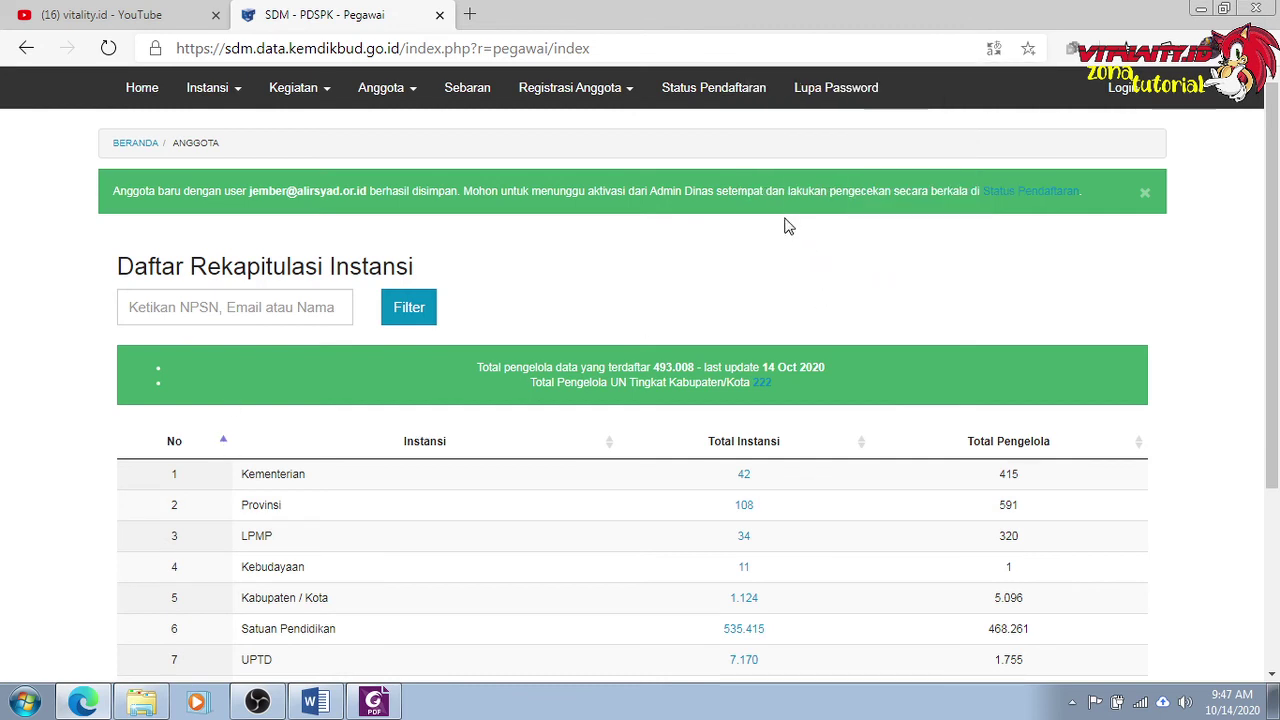
{"action": "left_click", "coordinate": [705, 88]}
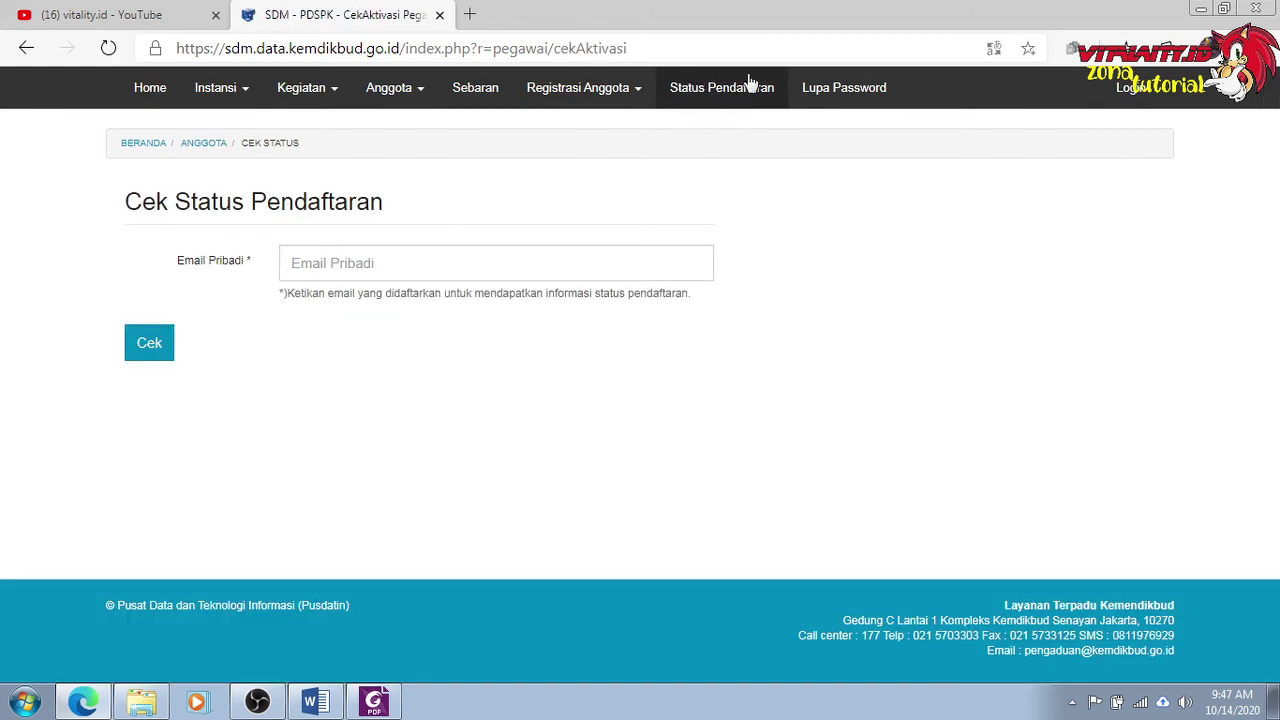
{"action": "left_click", "coordinate": [444, 256]}
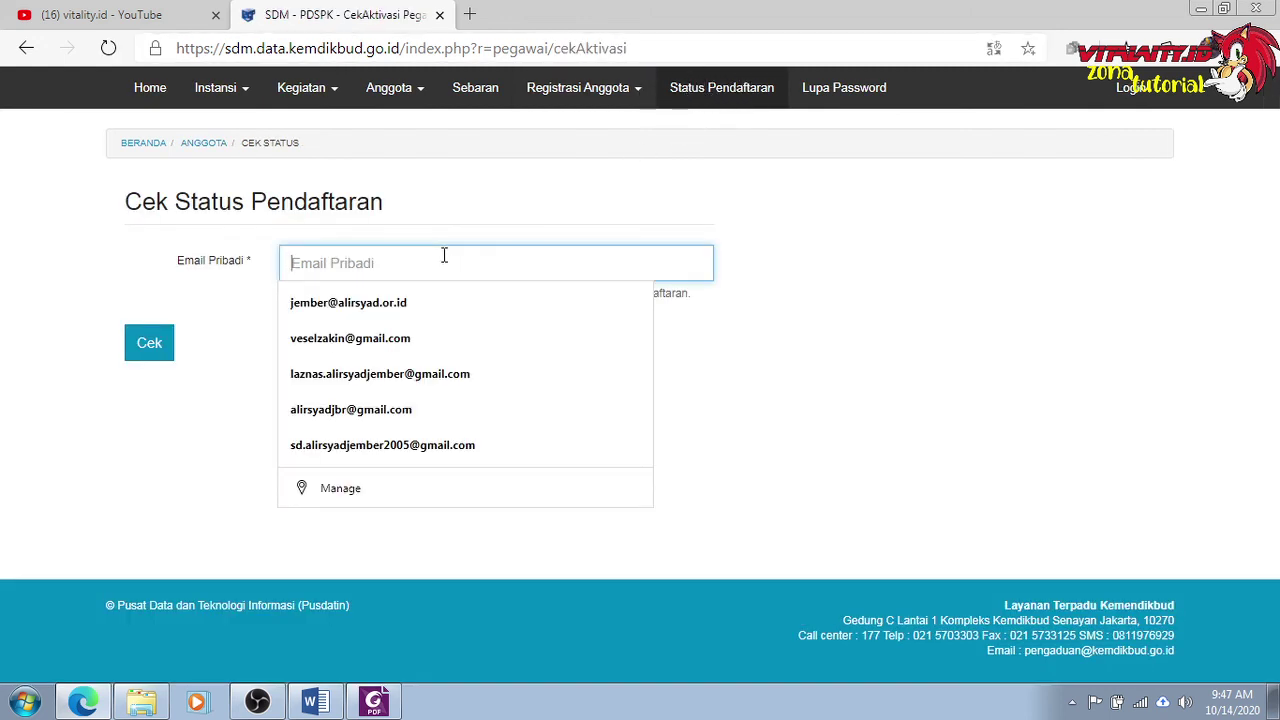
{"action": "left_click", "coordinate": [380, 301]}
{"action": "left_click", "coordinate": [160, 348]}
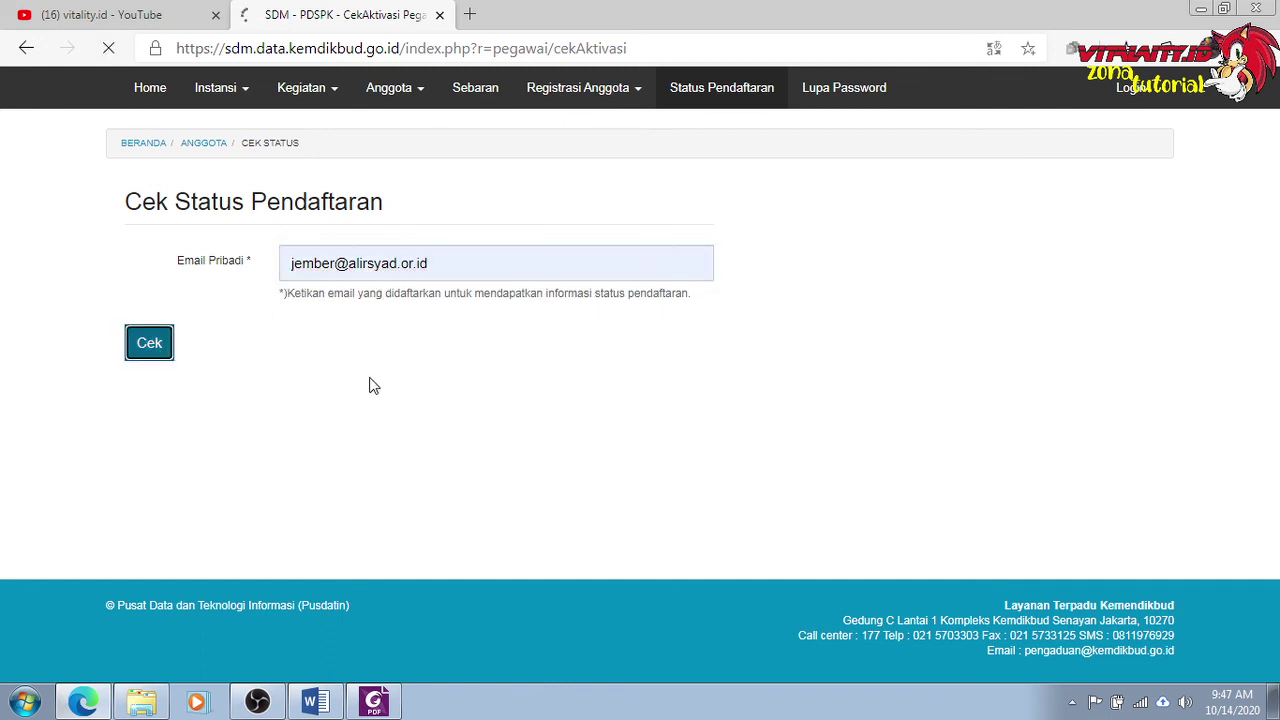